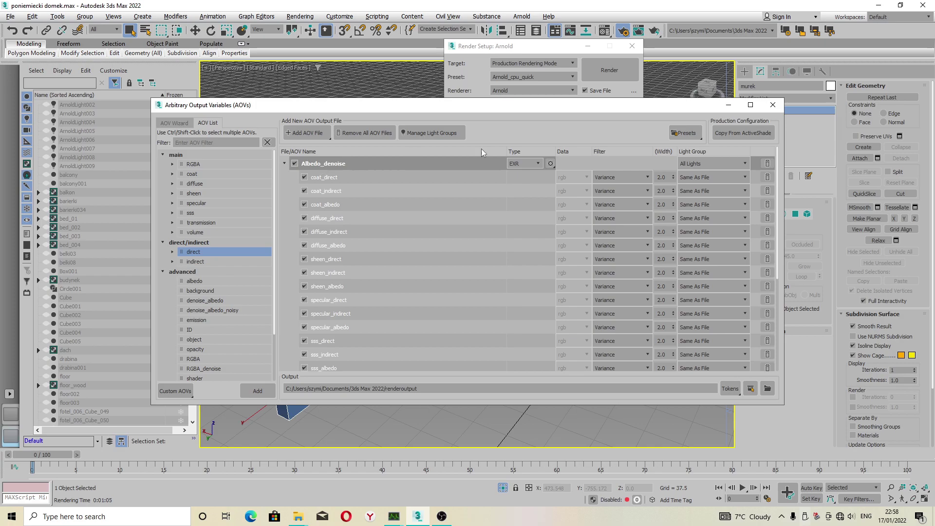
Review the AOVs listed under the Albedo_denoise output file and the available AOV presets.
left_click_drag(778, 173, 780, 331)
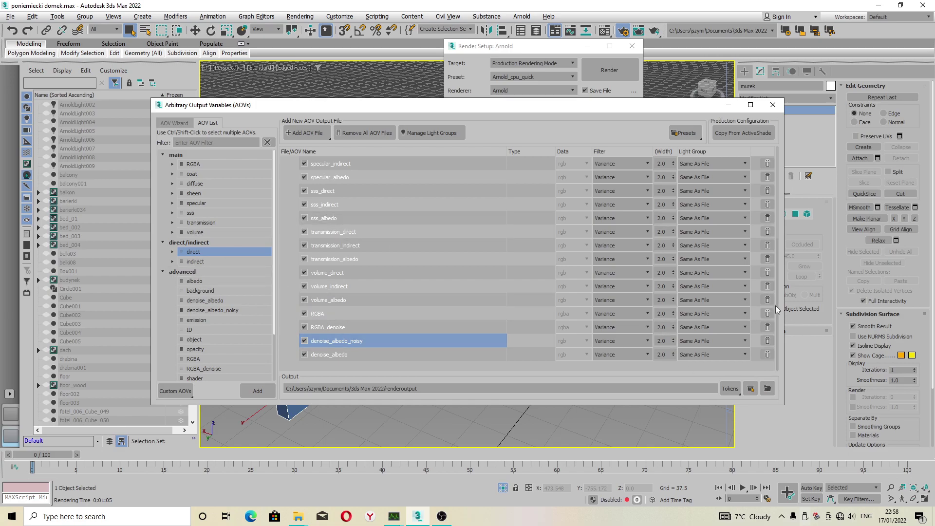
scroll(774, 292, "up", 4)
left_click(686, 134)
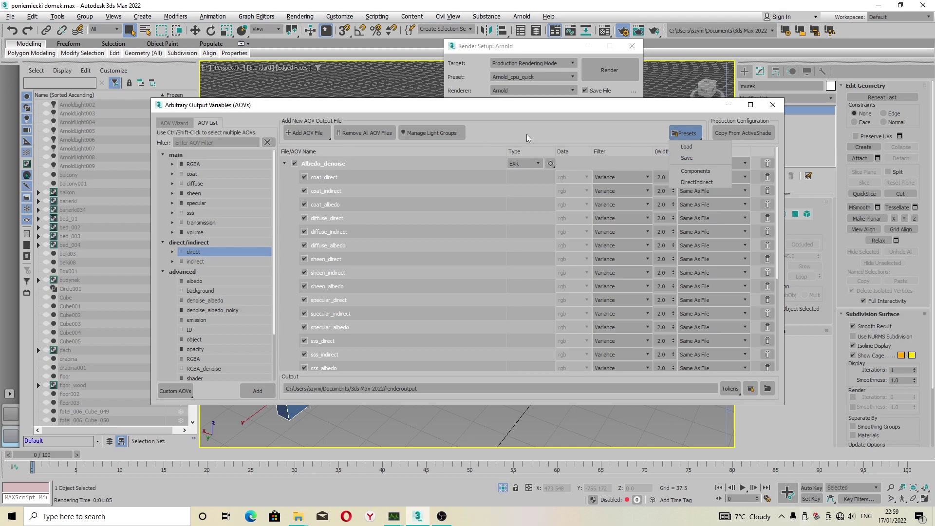
left_click(355, 170)
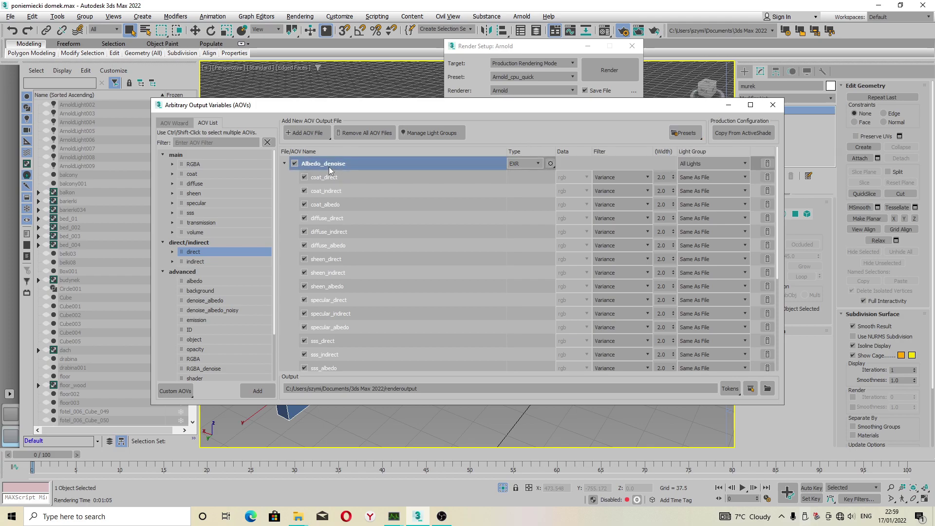
scroll(779, 271, "down", 1)
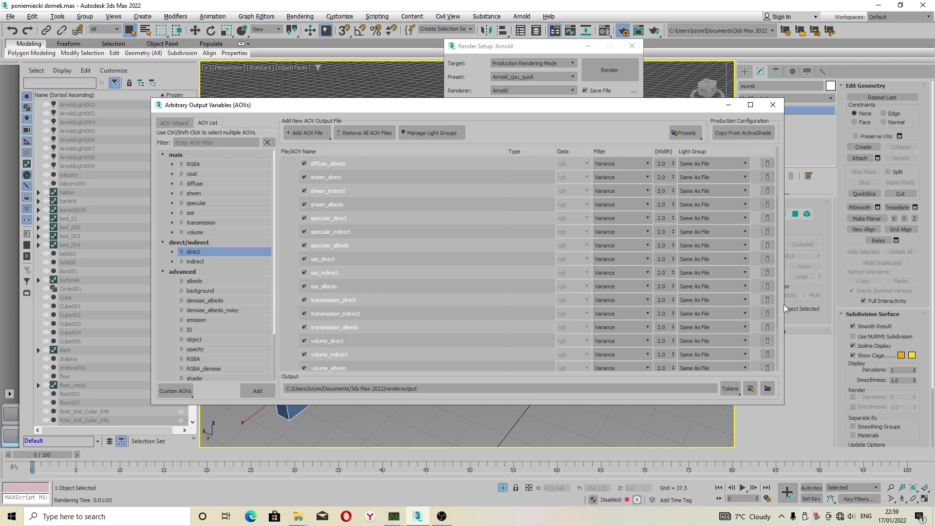
scroll(784, 331, "down", 4)
scroll(779, 316, "up", 5)
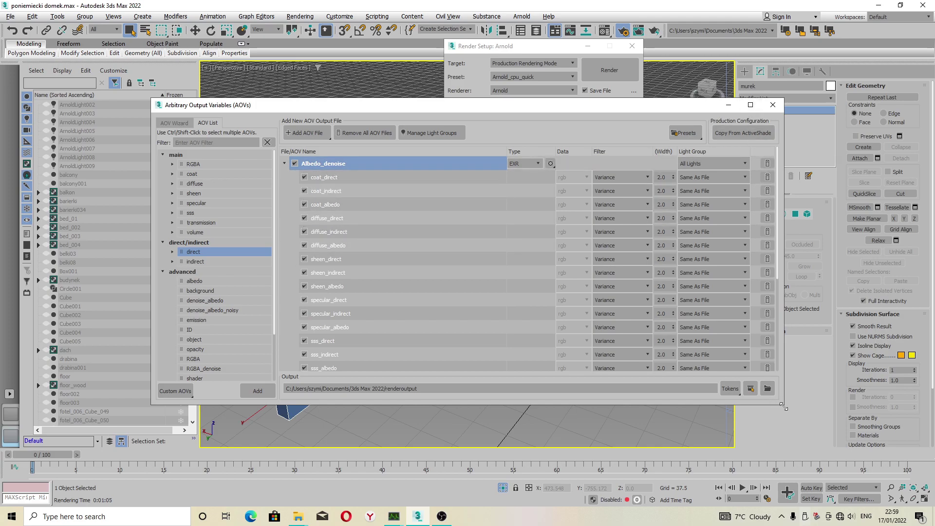
Enlarge the AOV window and examine the Albedo_denoise file's light group choices, AOV entries and EXR options.
left_click_drag(781, 405, 826, 488)
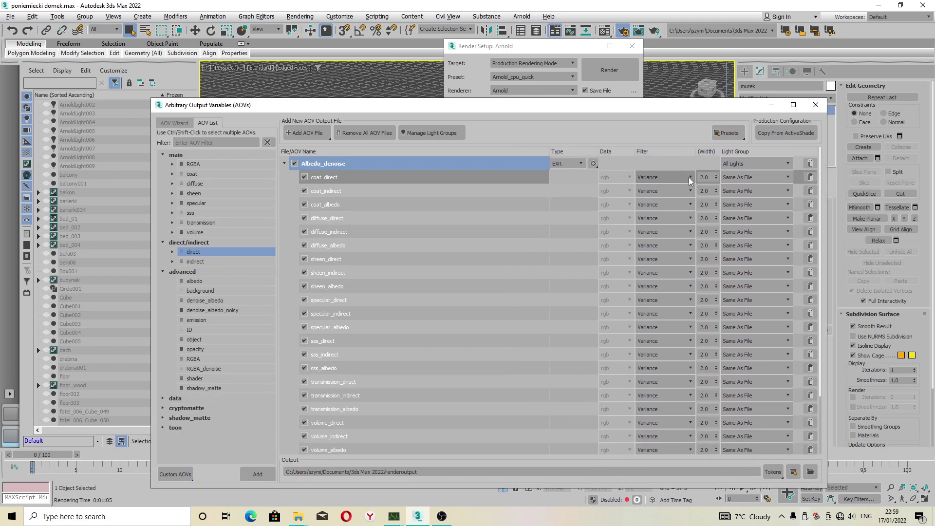
left_click(749, 162)
left_click(746, 160)
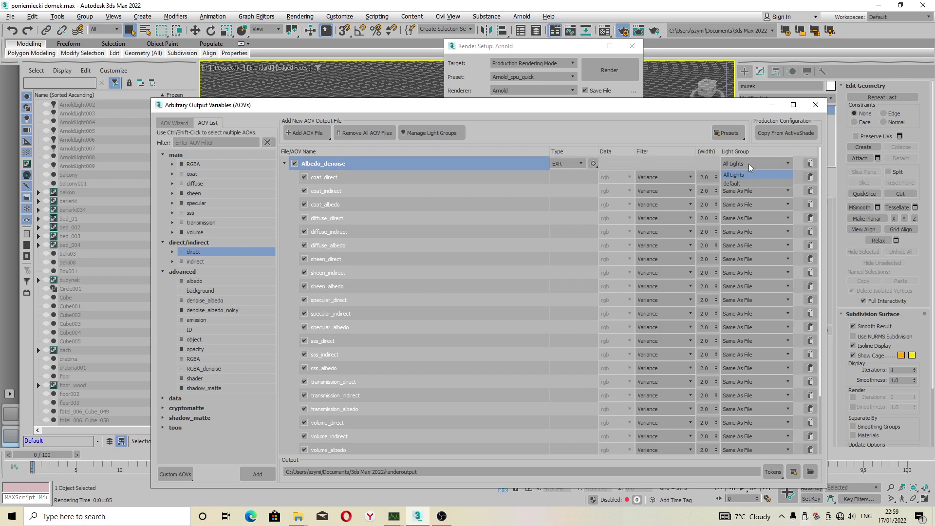
left_click(284, 163)
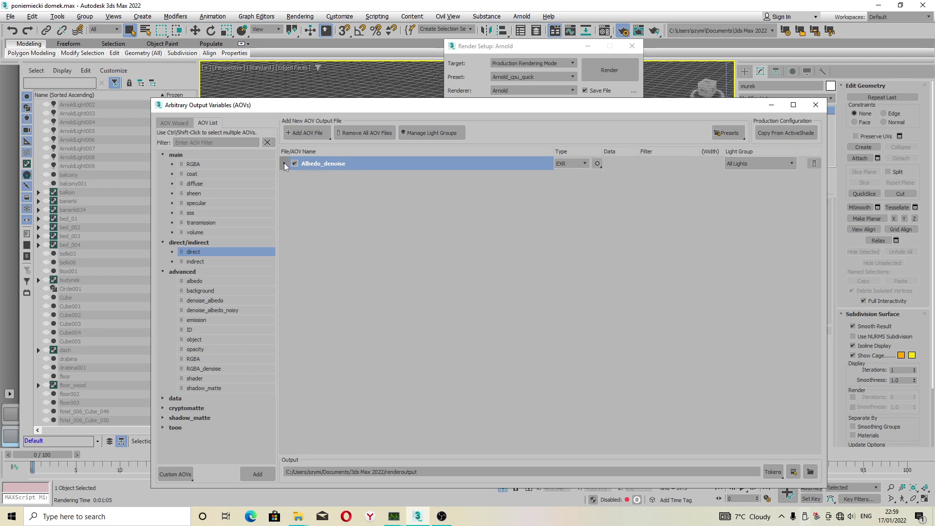
left_click(285, 163)
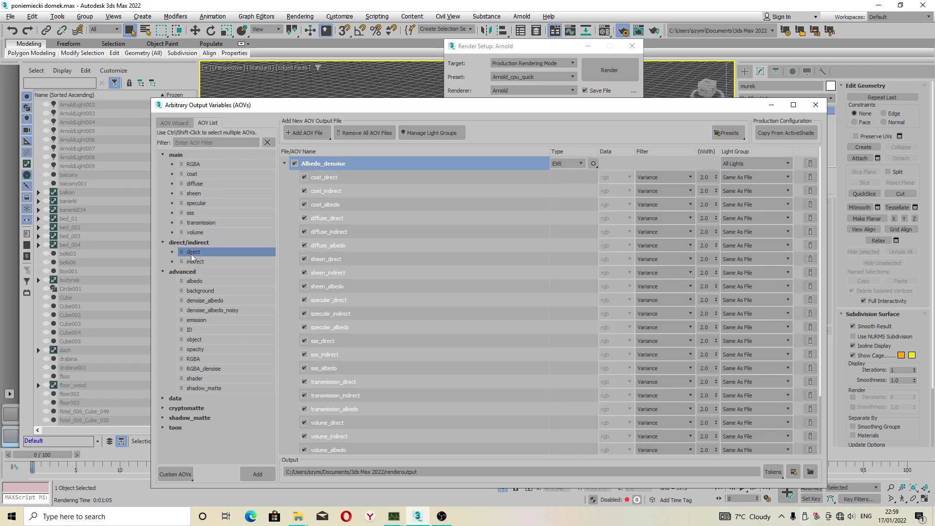
left_click_drag(190, 257, 232, 243)
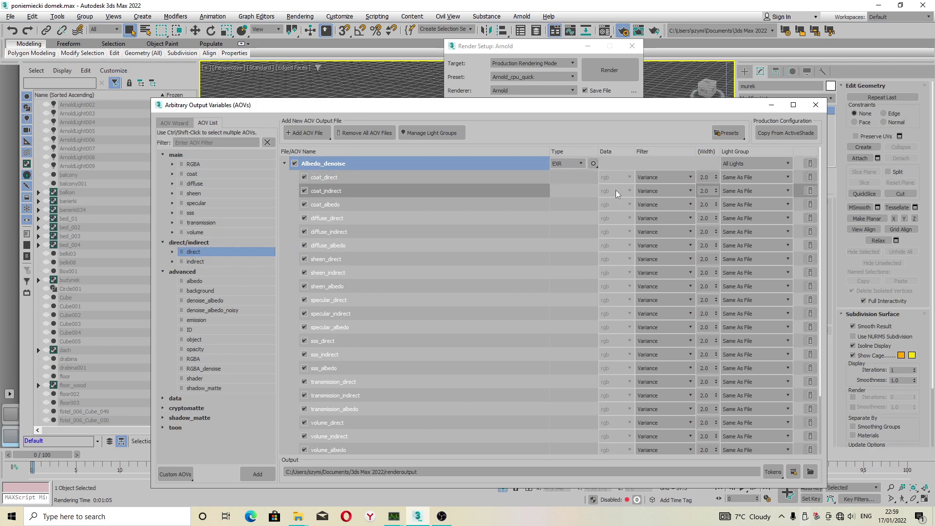
left_click_drag(820, 185, 826, 243)
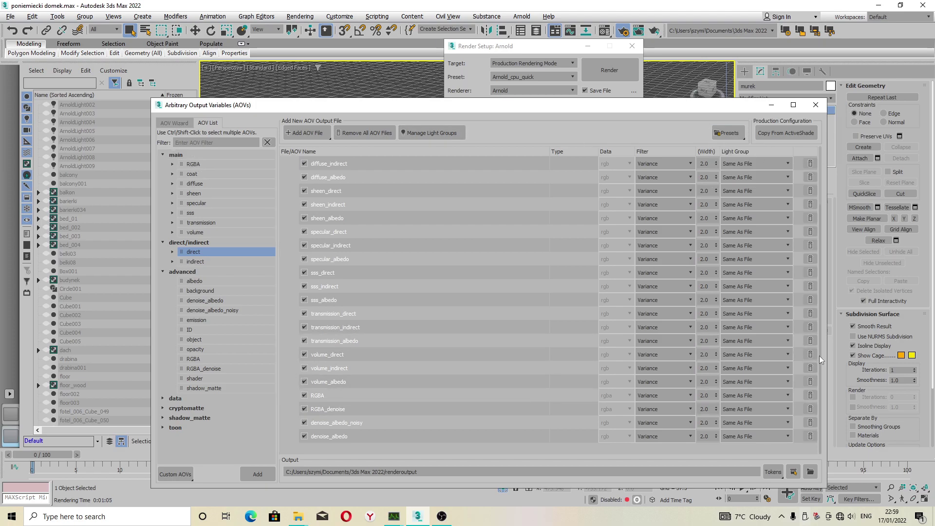
left_click_drag(819, 355, 825, 293)
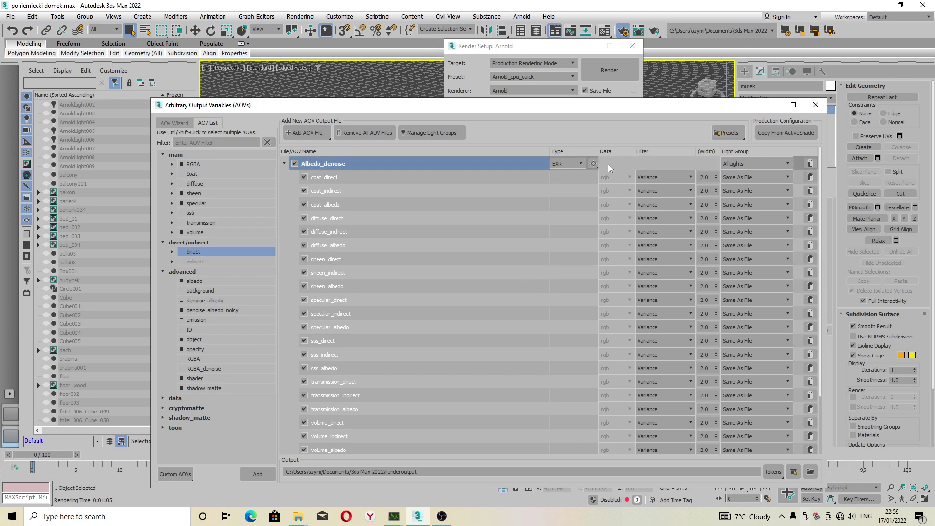
left_click(593, 164)
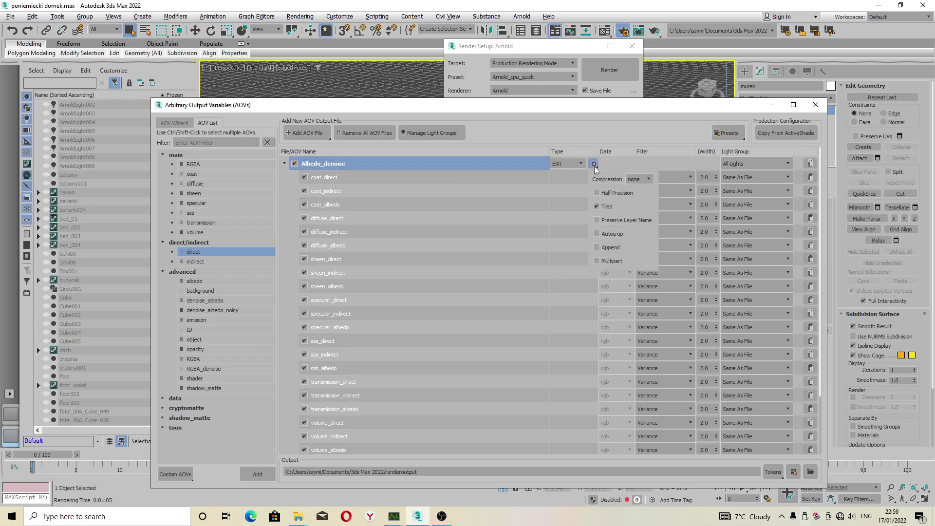
left_click(626, 136)
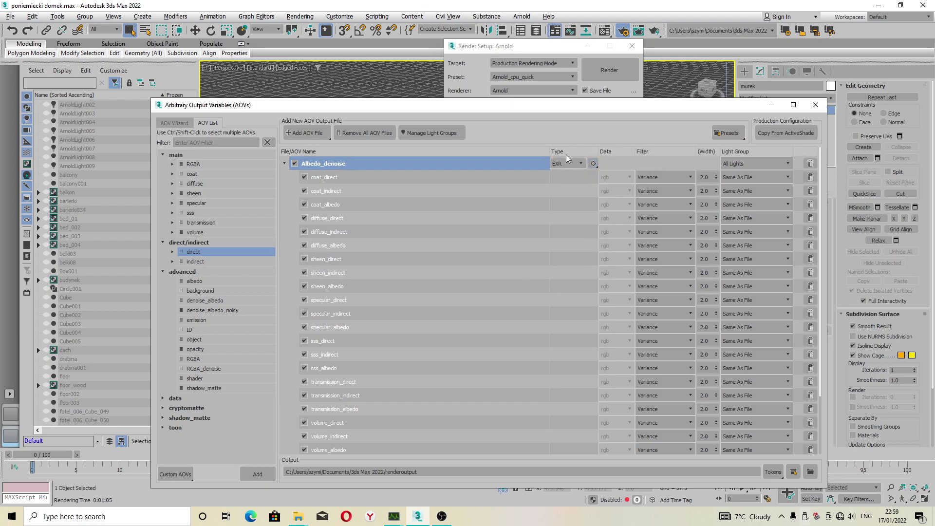
Check the contents of the AOV output folder and return to the Render Setup window.
left_click(811, 472)
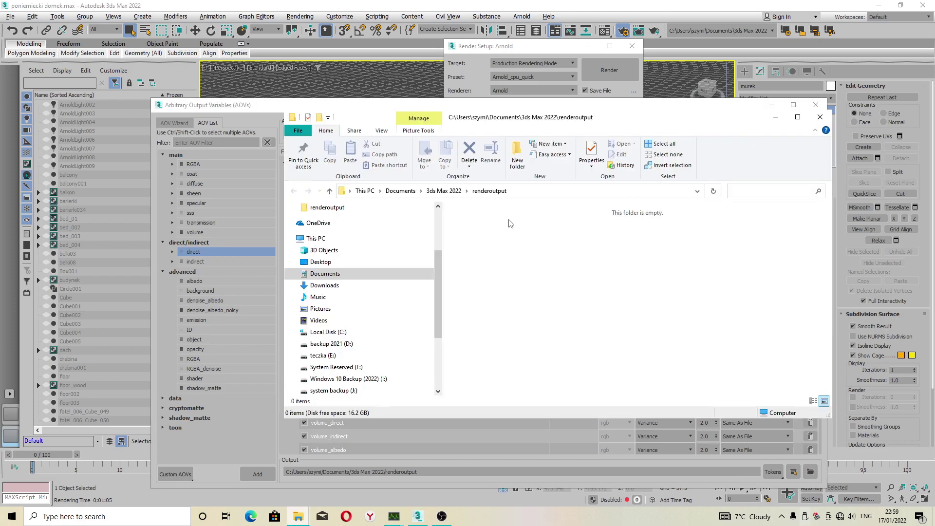
left_click(776, 119)
left_click(619, 88)
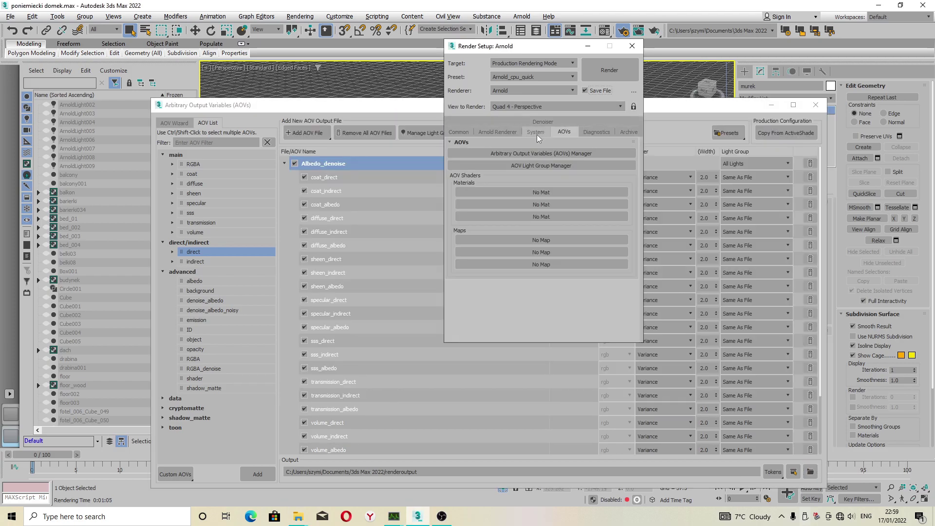
Clear the log in the Arnold Denoiser settings.
left_click(541, 121)
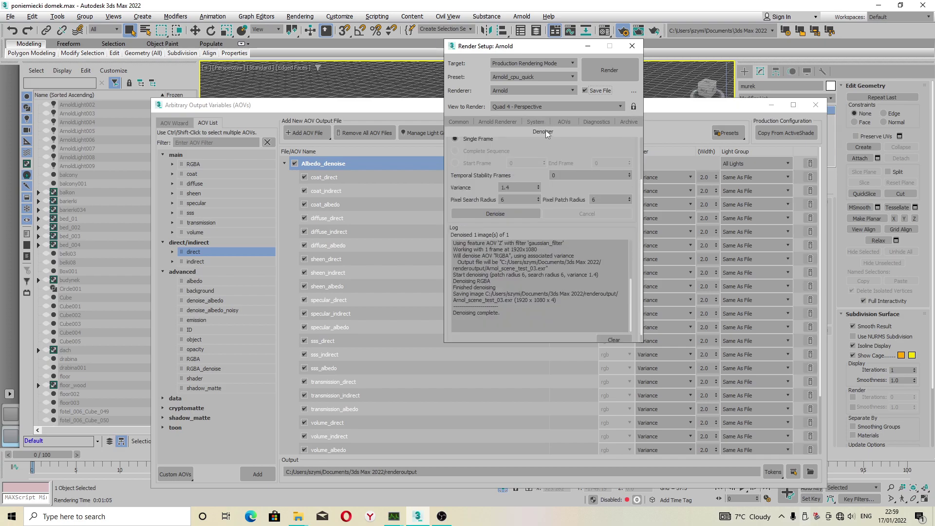
scroll(573, 142, "up", 2)
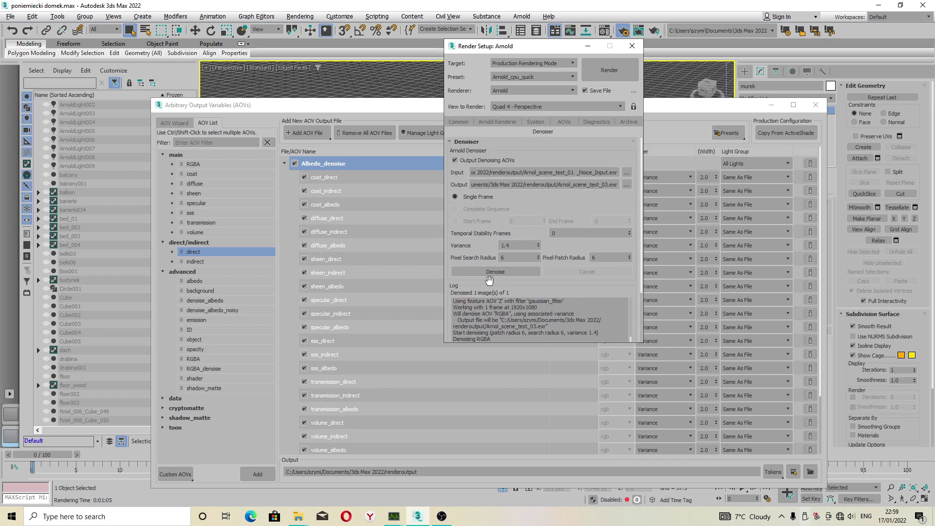
left_click_drag(579, 282, 593, 145)
left_click(613, 331)
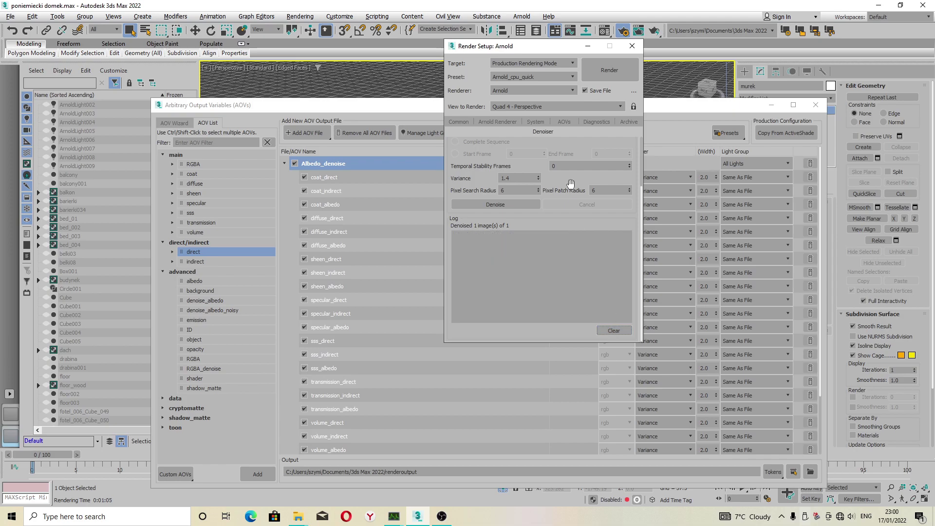
Check the denoiser's input and output EXR file paths.
left_click_drag(570, 184, 571, 282)
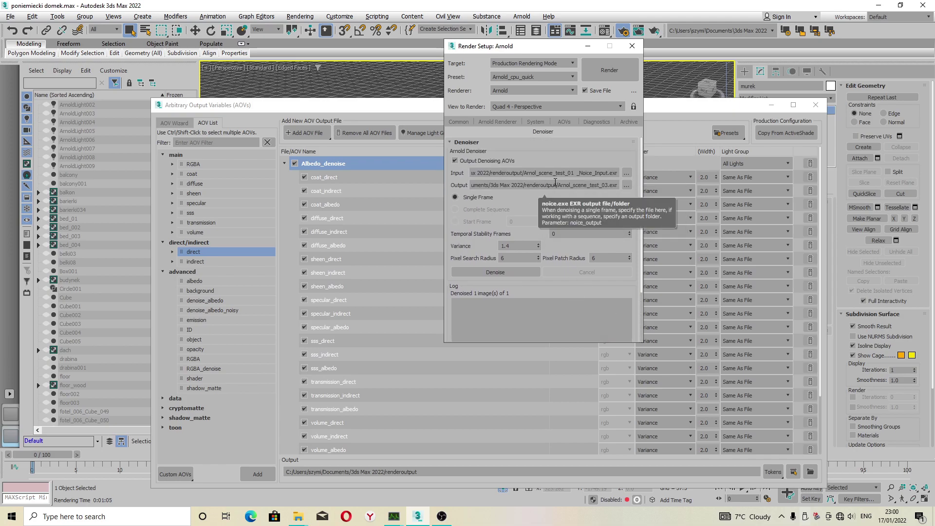
left_click(590, 174)
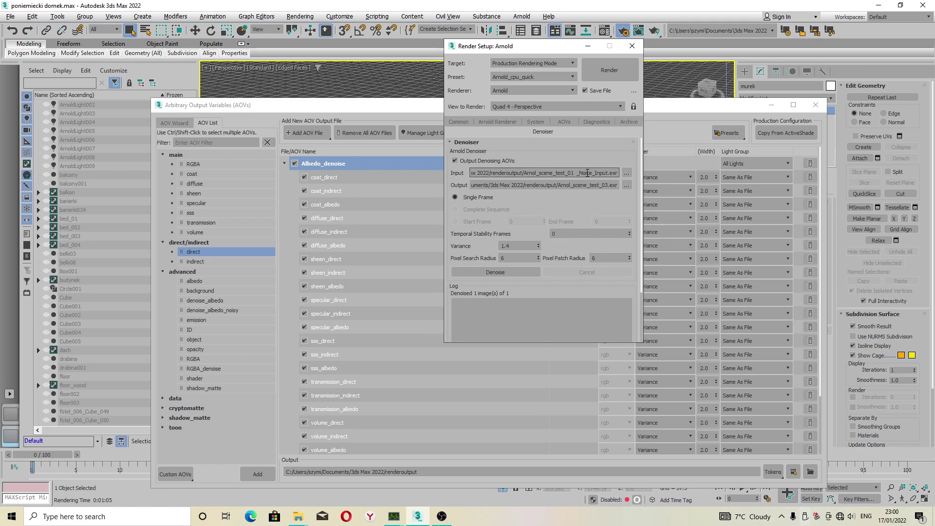
left_click(575, 185)
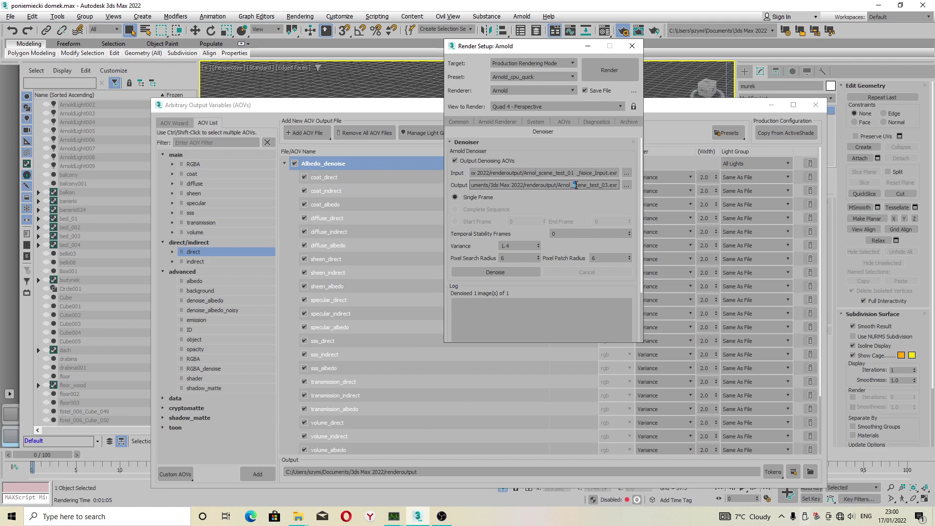
left_click(578, 174)
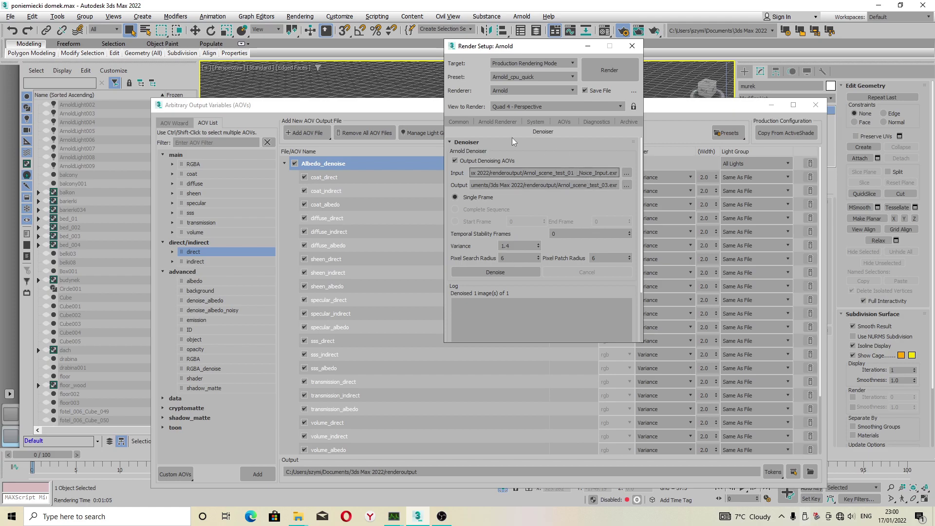
Examine the common render output path and output size, plus the Arnold bucket, thread and device settings.
left_click(462, 122)
scroll(495, 287, "down", 3)
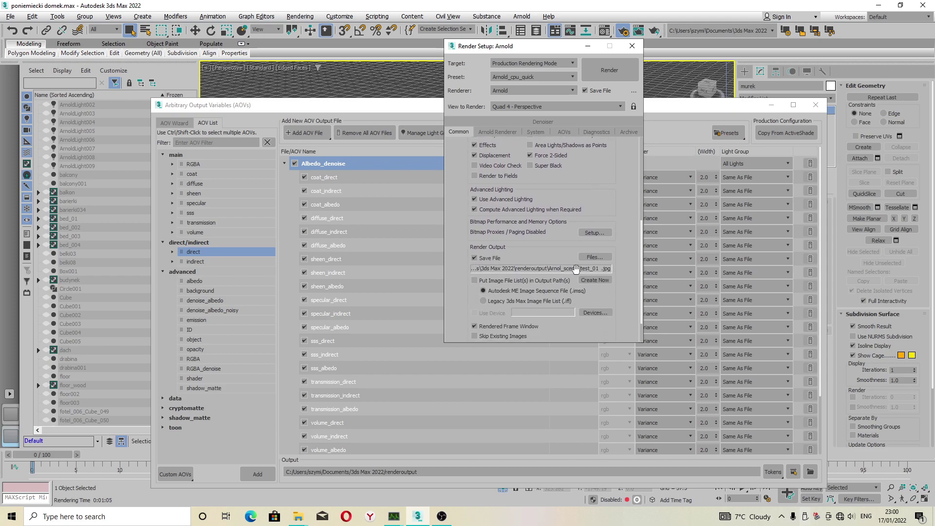
scroll(601, 219, "up", 3)
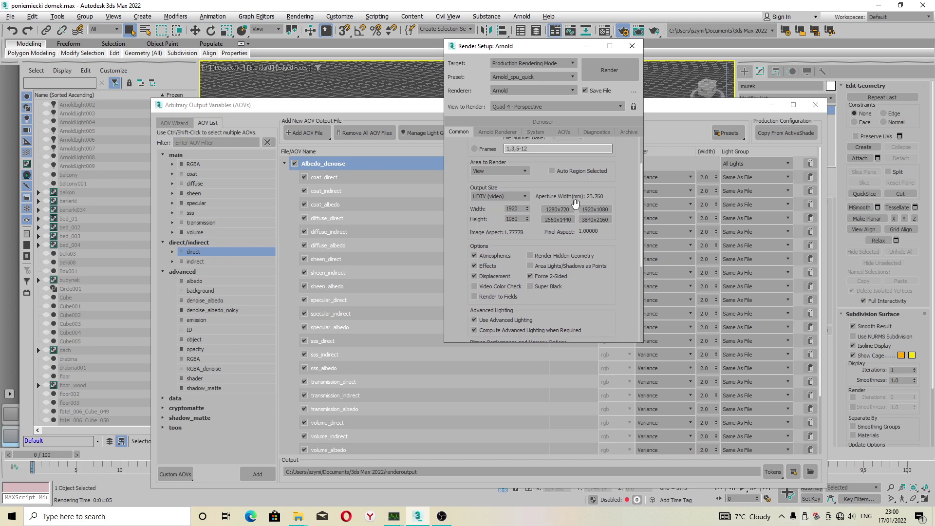
left_click(535, 132)
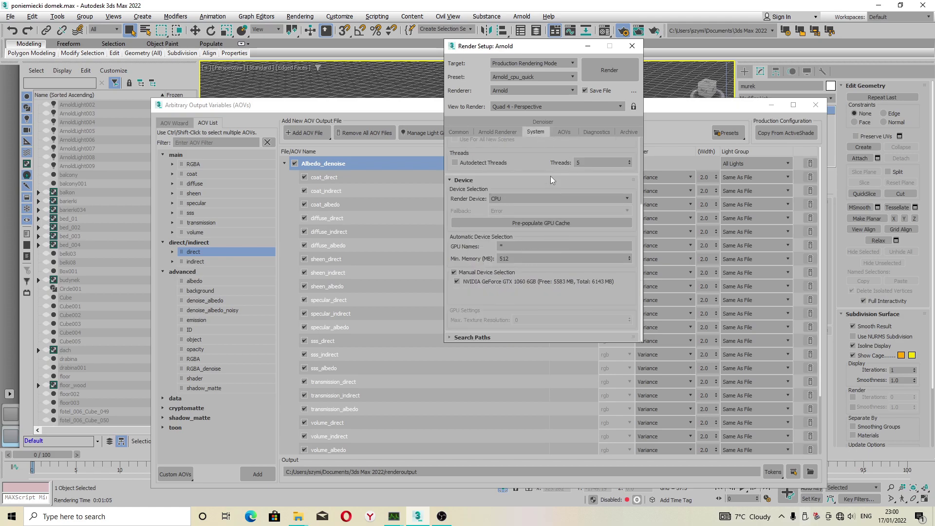
left_click_drag(550, 182, 552, 265)
left_click(629, 244)
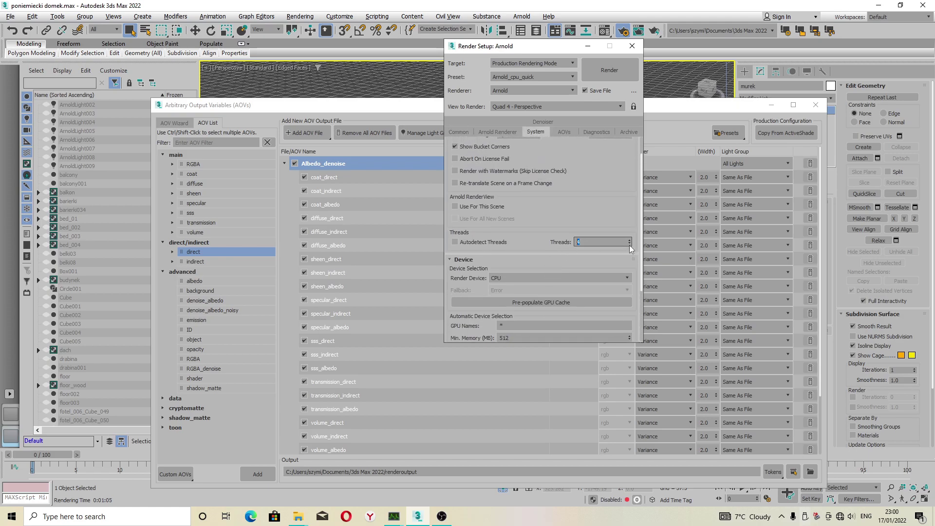
left_click(630, 240)
left_click_drag(601, 208, 599, 282)
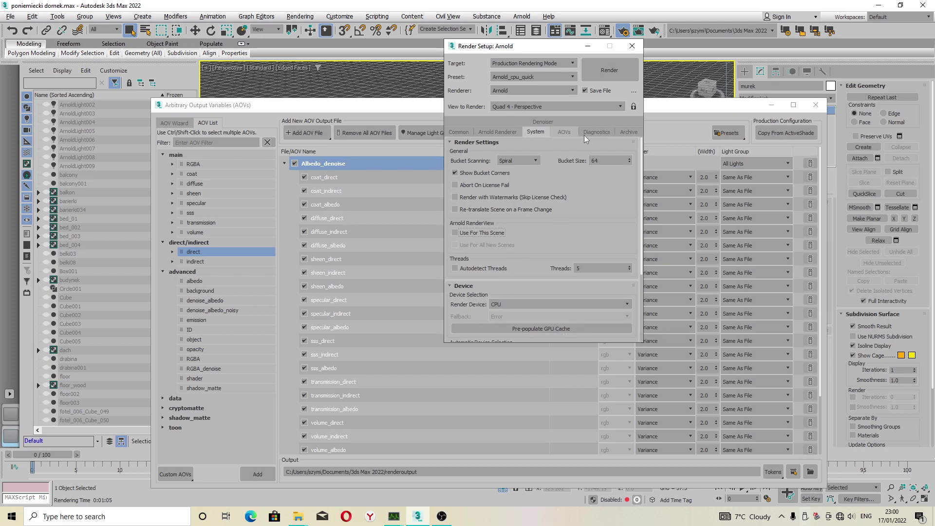
Review the Arnold Denoiser settings alongside the remaining AOVs in the Albedo_denoise list.
left_click(542, 121)
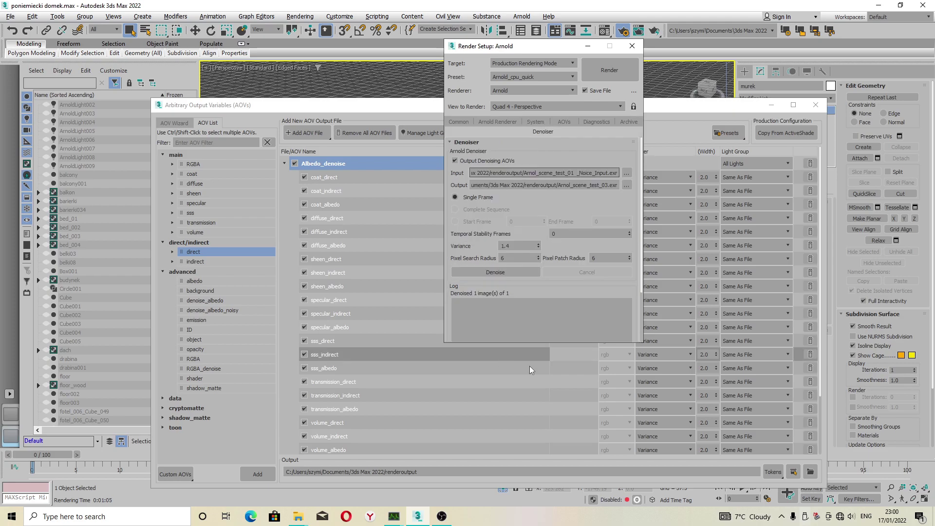
left_click(676, 133)
scroll(821, 217, "down", 3)
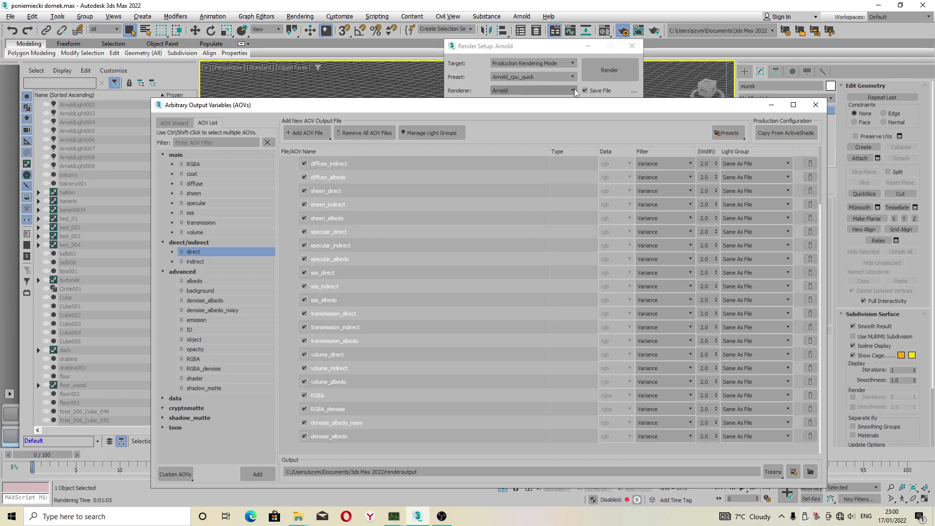
left_click(567, 50)
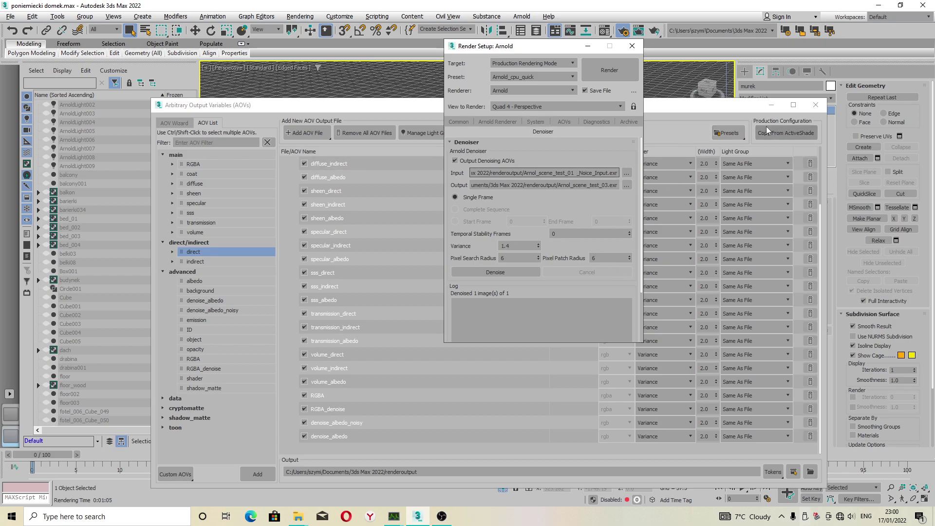
Render the perspective view and inspect Albedo_denoise.exr and the Noice_Input EXR file in the renderoutput folder.
left_click(618, 73)
mouse_move(301, 520)
left_click(348, 470)
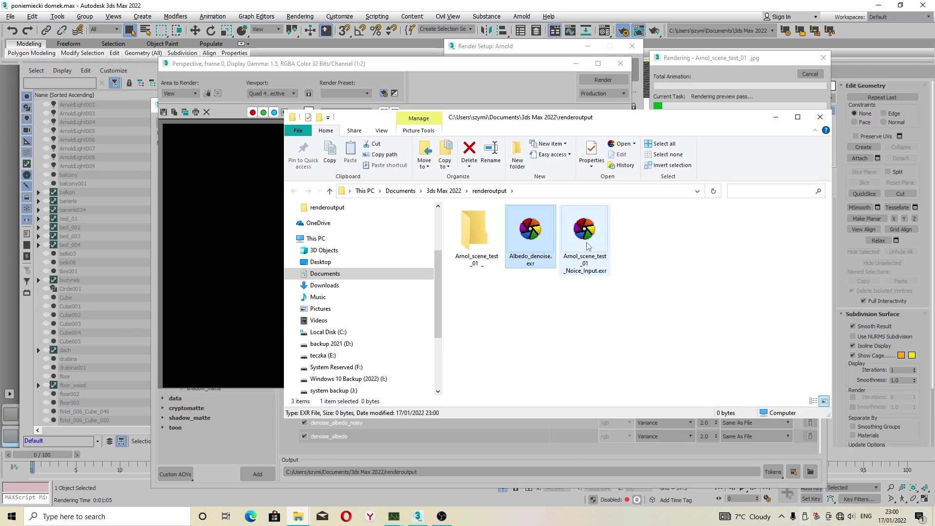
left_click(597, 251)
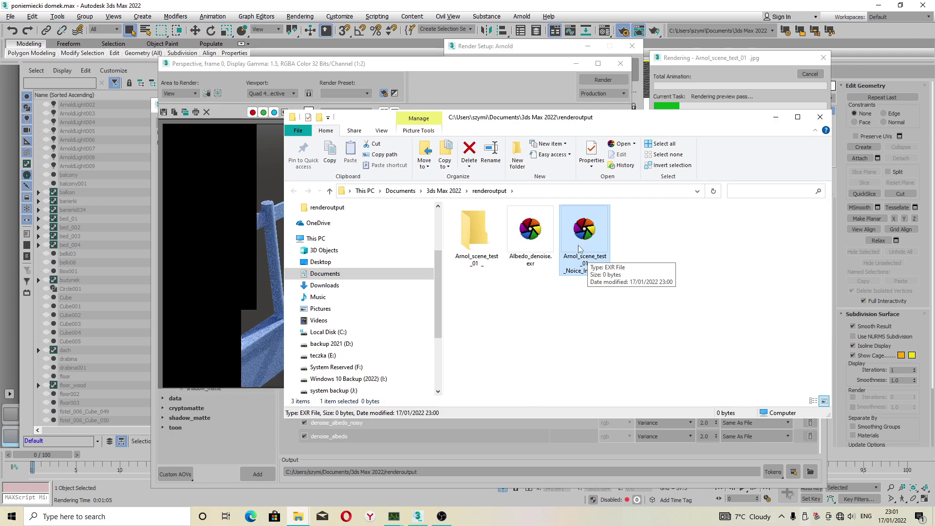
left_click(532, 240)
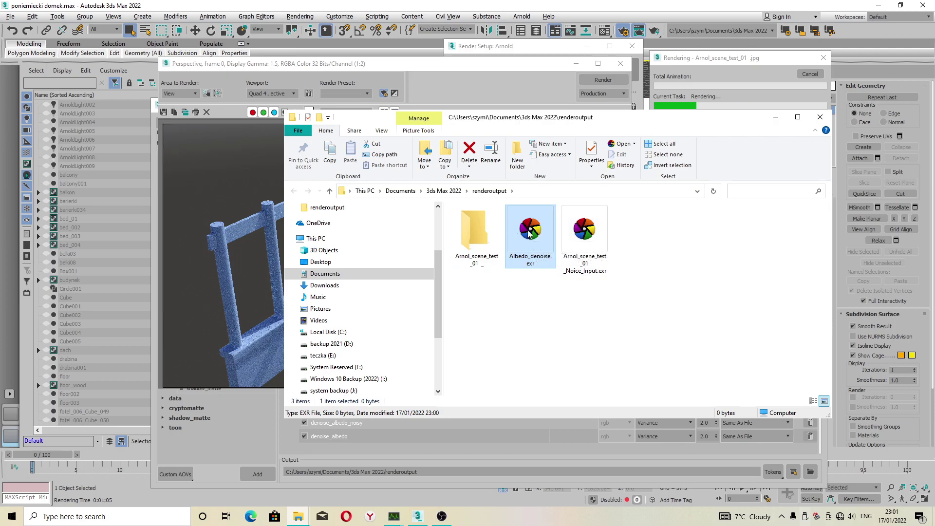
left_click(597, 267)
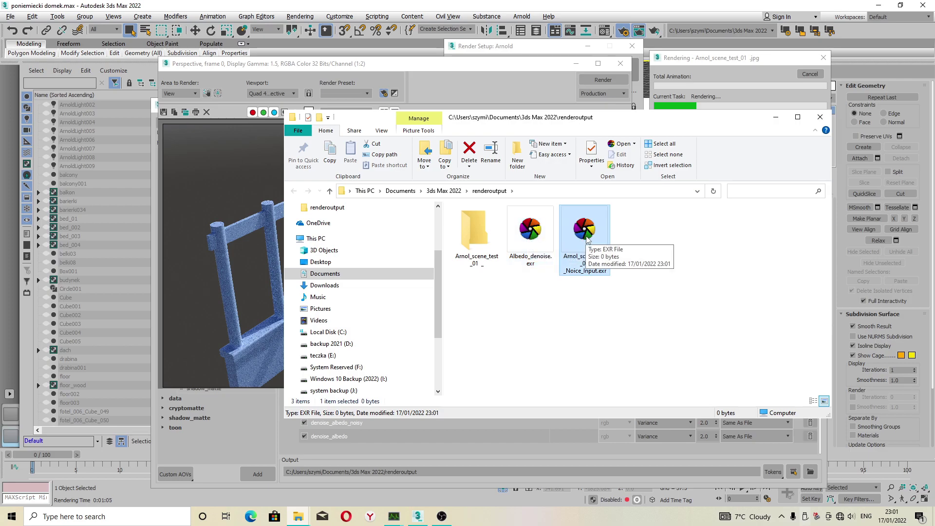
Check the recording in OBS and the per-core CPU load in System Information while the perspective view renders.
left_click(235, 260)
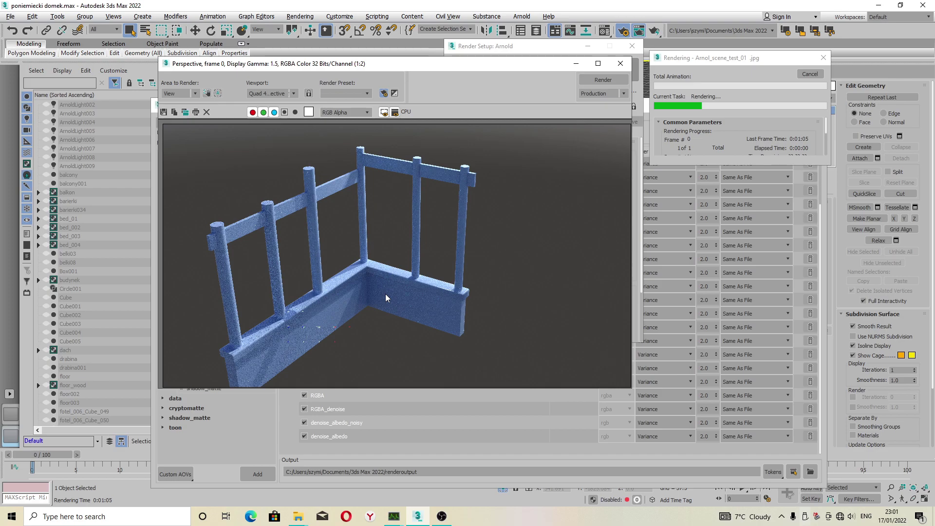
left_click(441, 516)
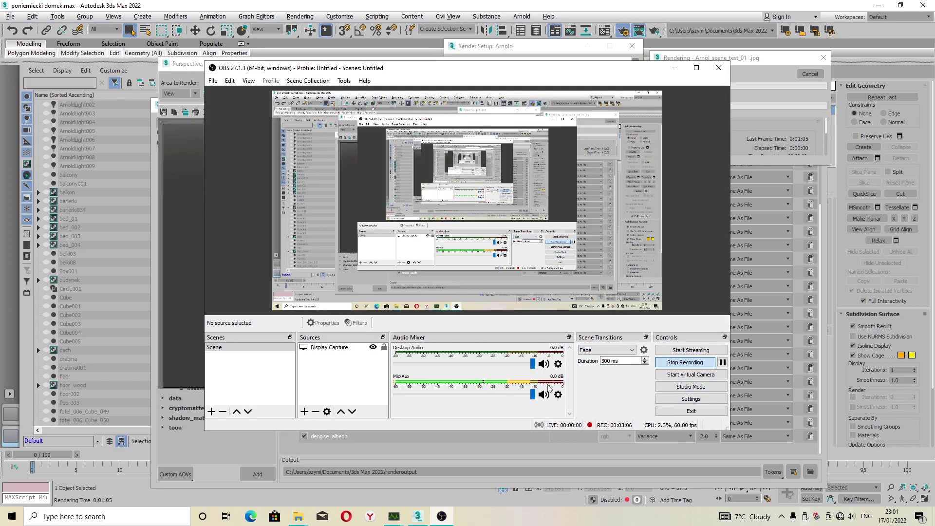
left_click(675, 68)
mouse_move(394, 516)
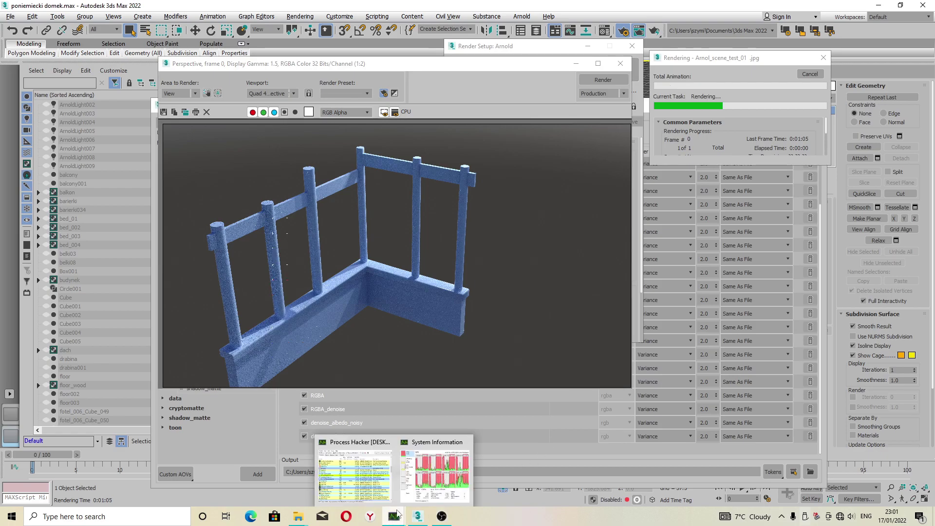
left_click(448, 473)
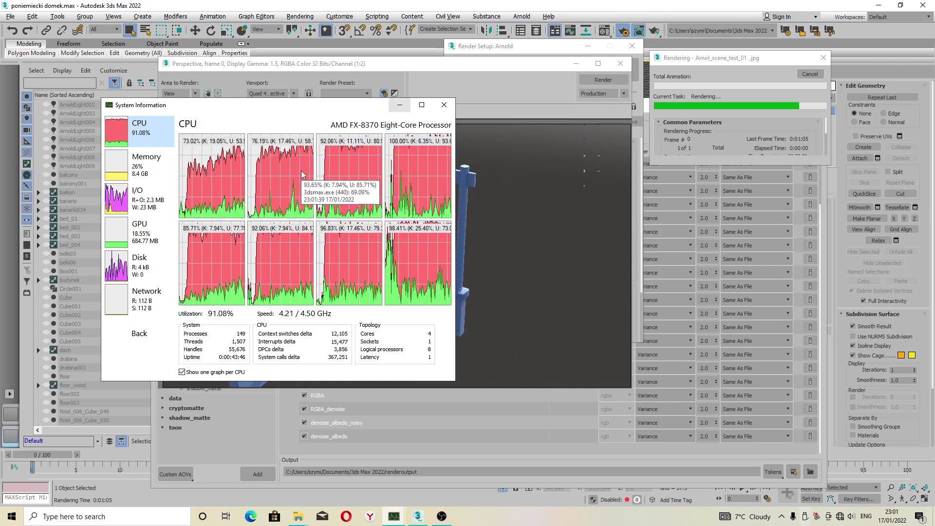
left_click(468, 271)
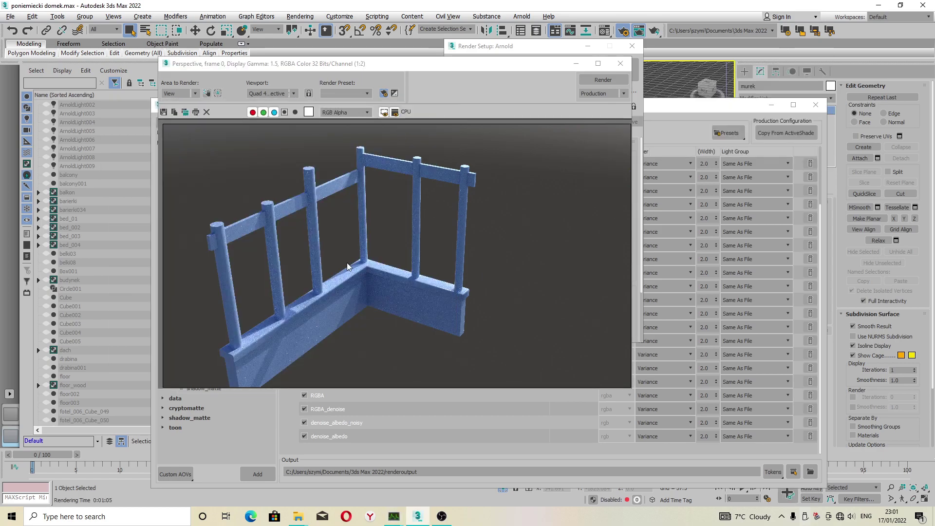
Inspect the noise on the railing and wall in the finished perspective render, and close the frame window.
scroll(321, 314, "up", 1)
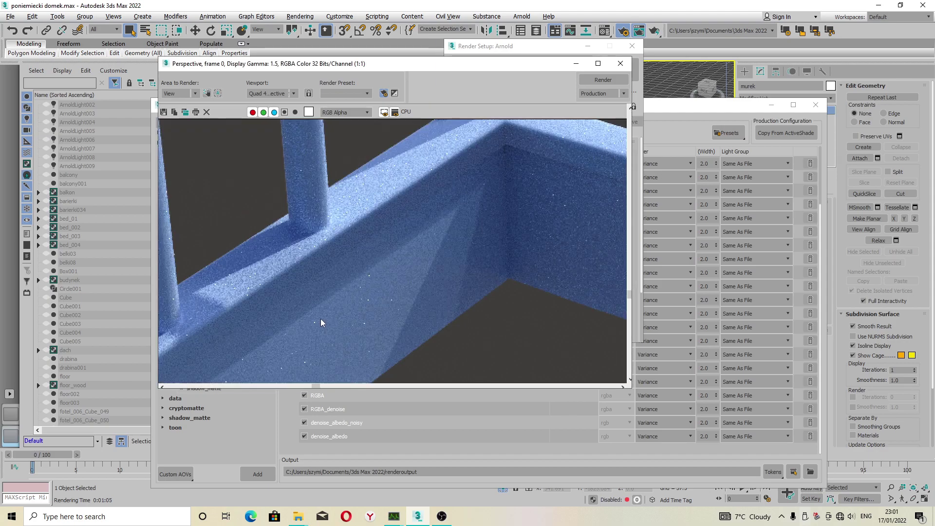
scroll(320, 318, "down", 1)
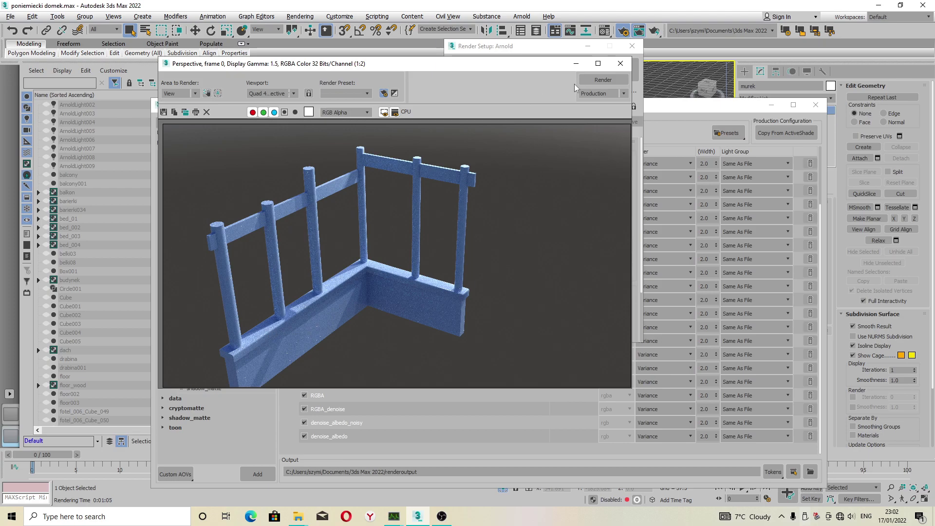
left_click(620, 63)
View the rendered Arnol_scene_test_01 .jpg from the renderoutput folder and examine its noise up close.
mouse_move(298, 516)
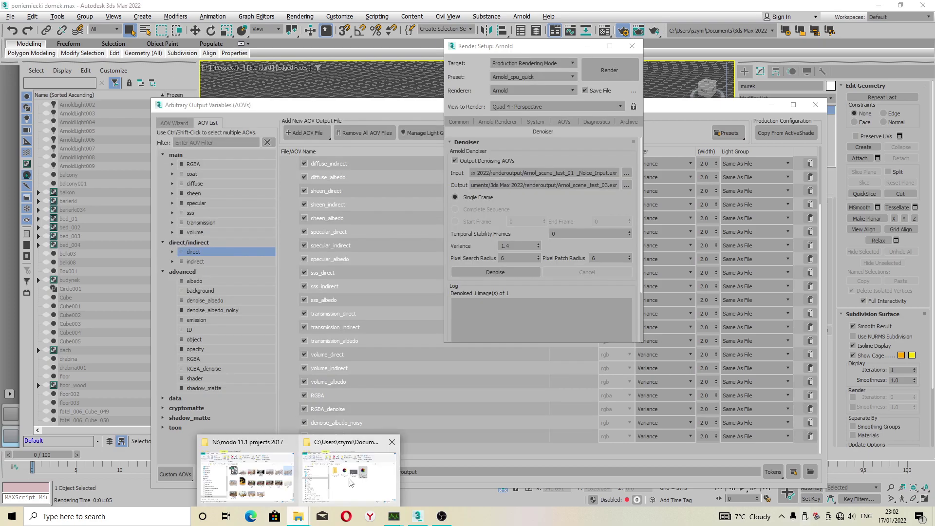
left_click(344, 488)
double_click(584, 242)
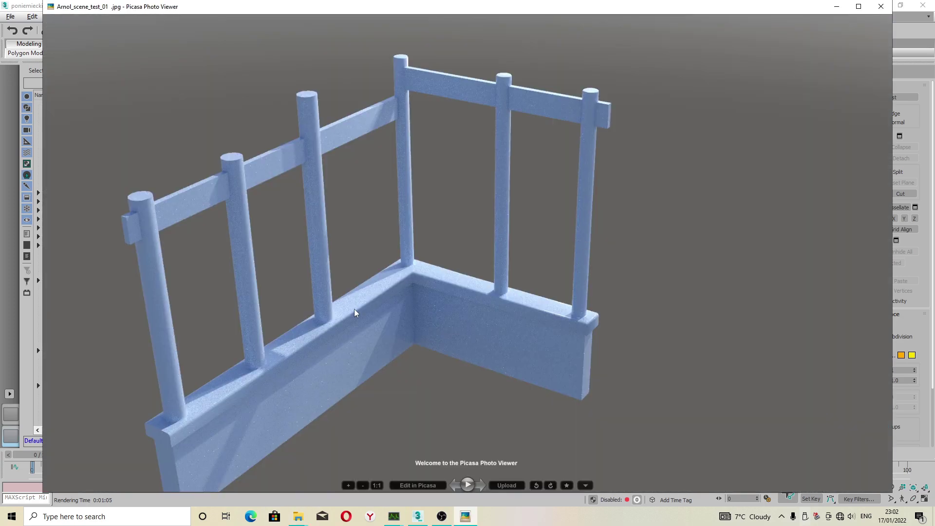
scroll(292, 375, "up", 1)
scroll(292, 375, "down", 1)
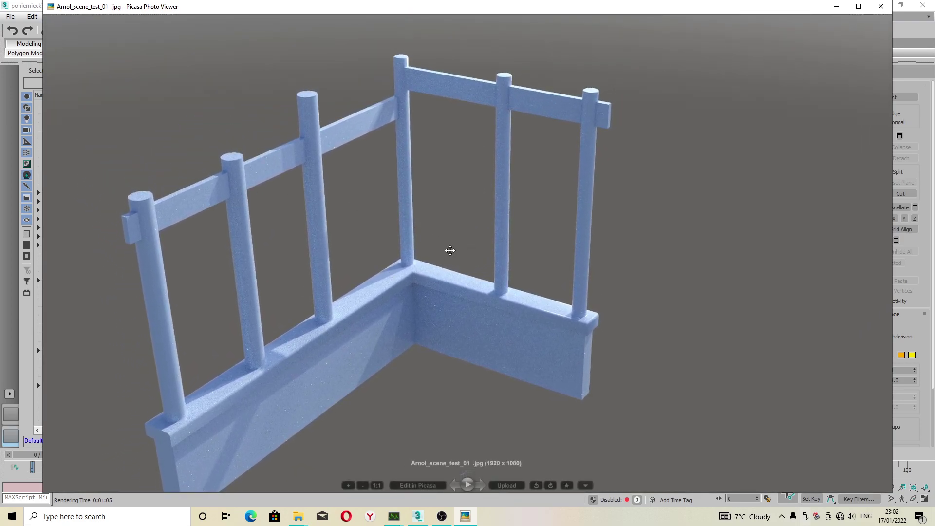
scroll(520, 348, "up", 2)
scroll(519, 348, "up", 3)
scroll(409, 323, "down", 6)
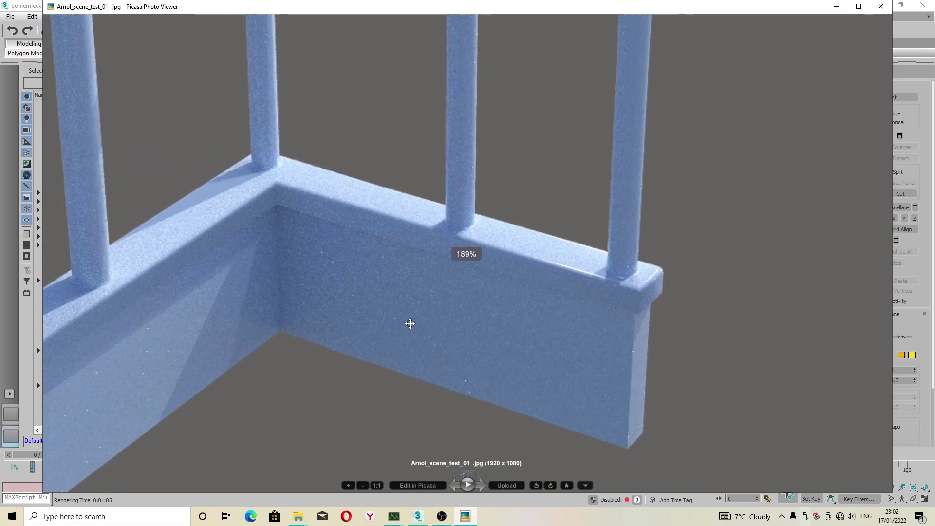
left_click(881, 6)
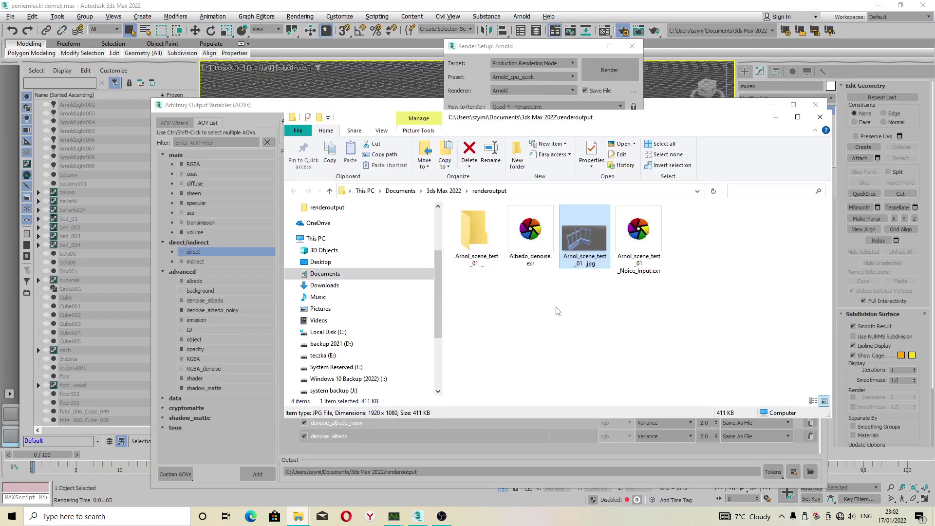
left_click(775, 117)
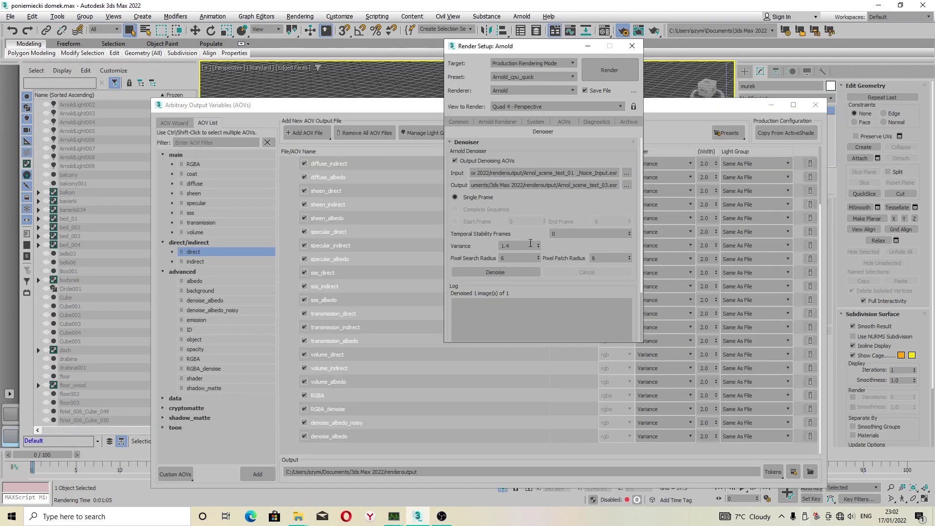
Set the Arnold Denoiser input to Arnol_scene_test_01 _Noice_Input.exr in the renderoutput folder.
left_click_drag(559, 152, 595, 272)
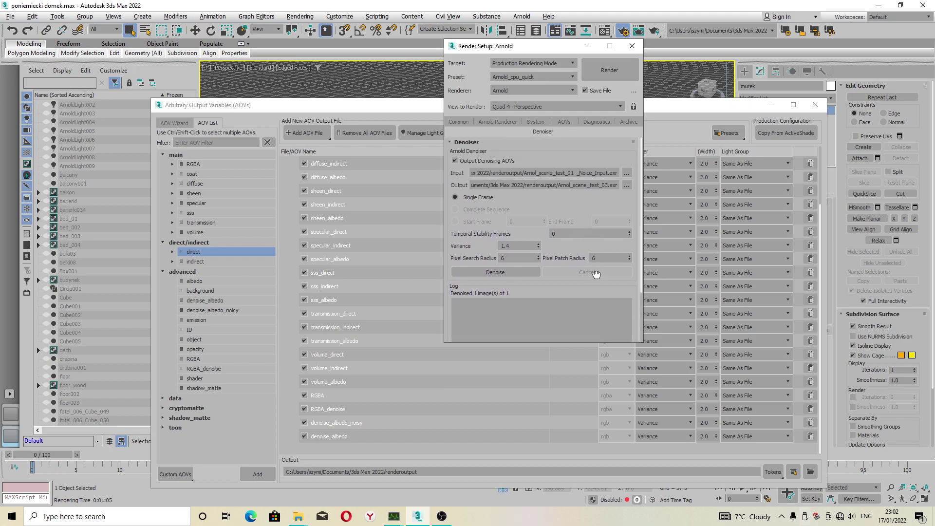
left_click(627, 173)
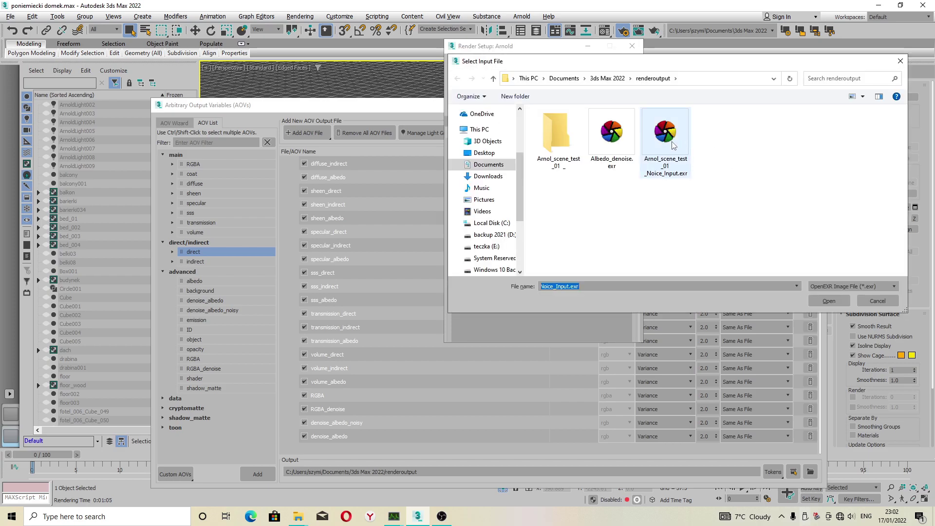
left_click(671, 144)
left_click(821, 299)
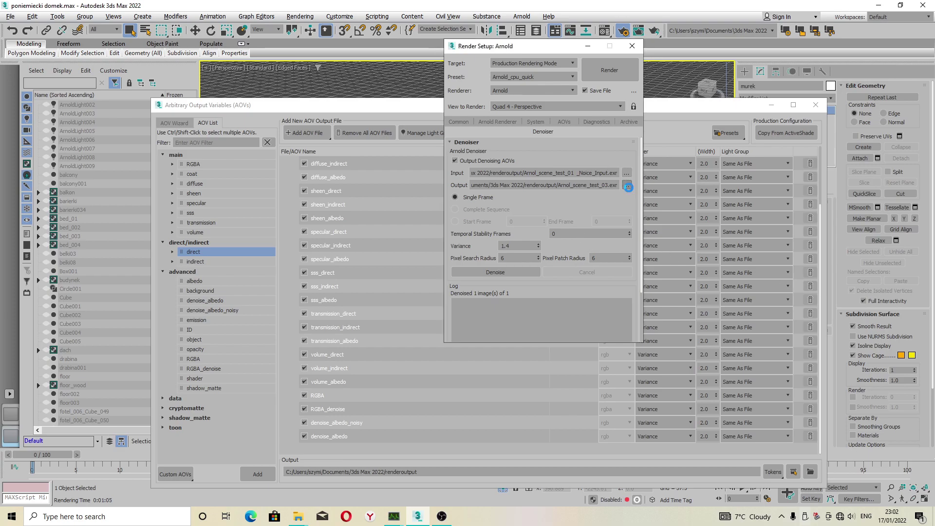
Set the denoiser's output file to Arnol_image_denoised.exr in the renderoutput folder.
left_click(629, 188)
left_click(563, 268)
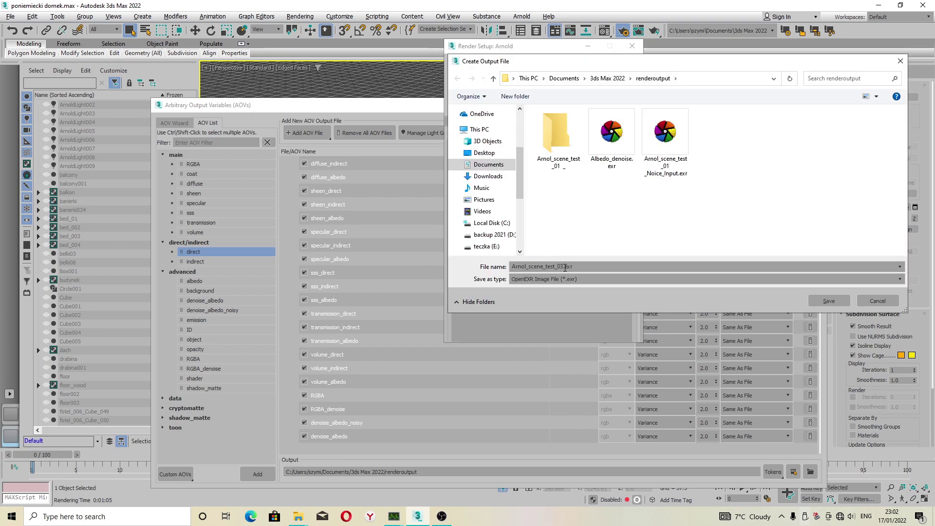
left_click_drag(563, 267, 529, 266)
type("im")
left_click(829, 302)
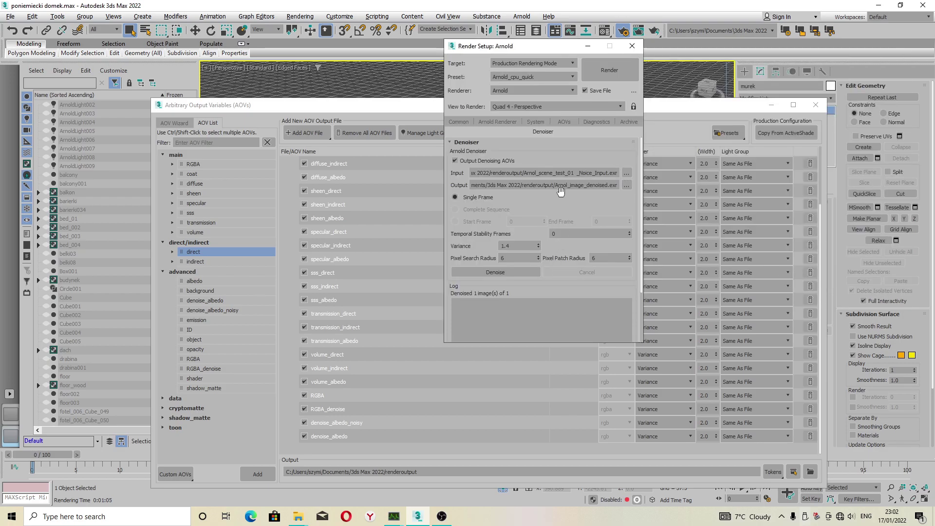
Run the Arnold Denoiser on the single frame and monitor its per-core CPU load in System Information.
scroll(563, 190, "down", 3)
left_click(497, 207)
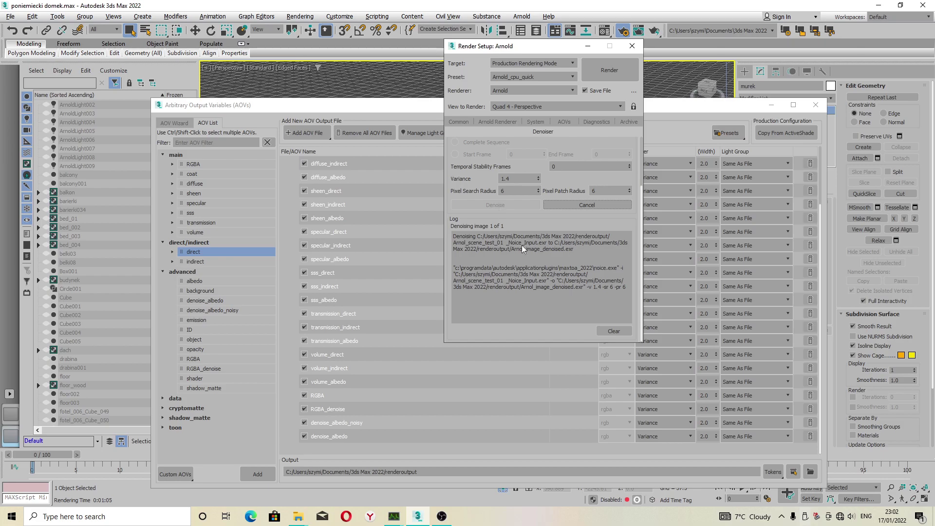
mouse_move(397, 518)
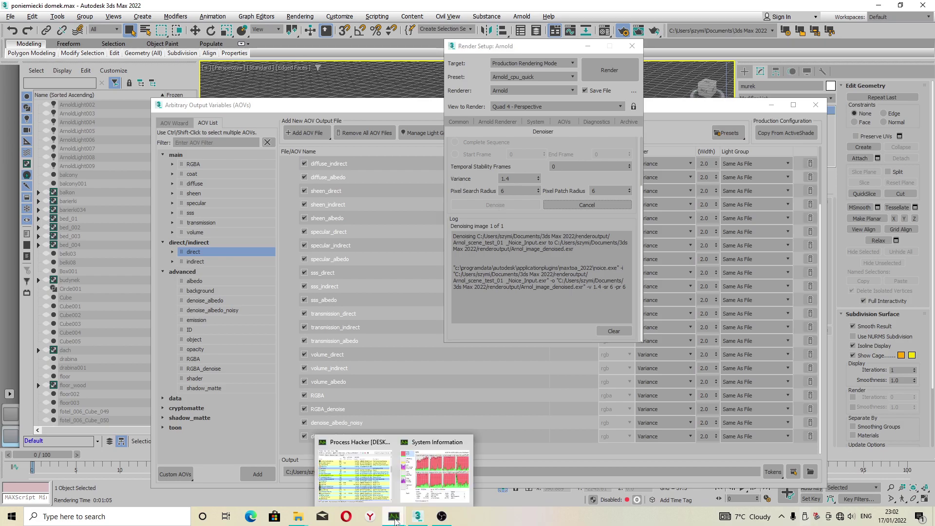
left_click(458, 467)
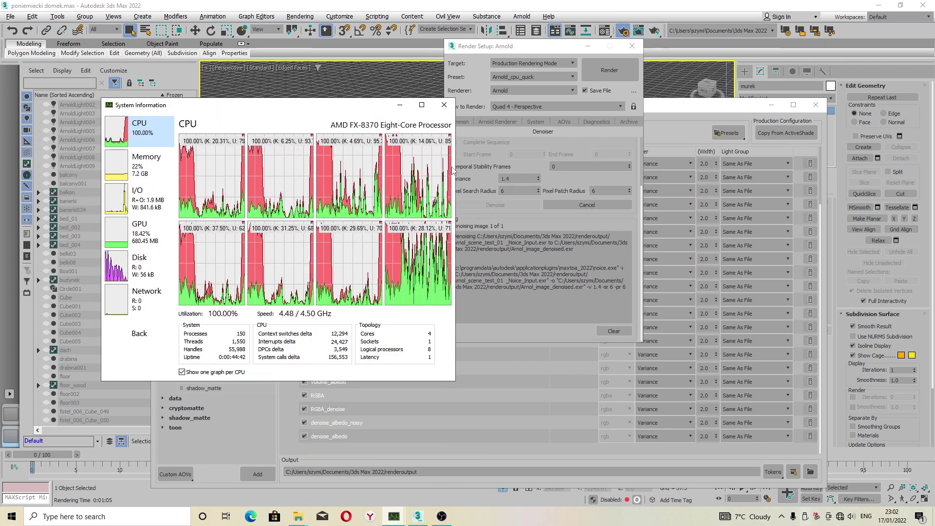
mouse_move(449, 170)
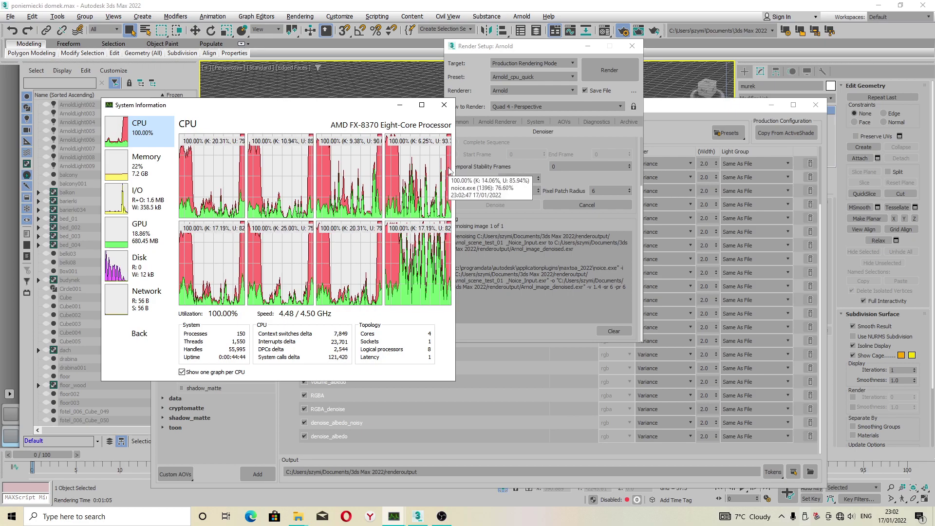
left_click_drag(371, 105, 272, 78)
mouse_move(309, 128)
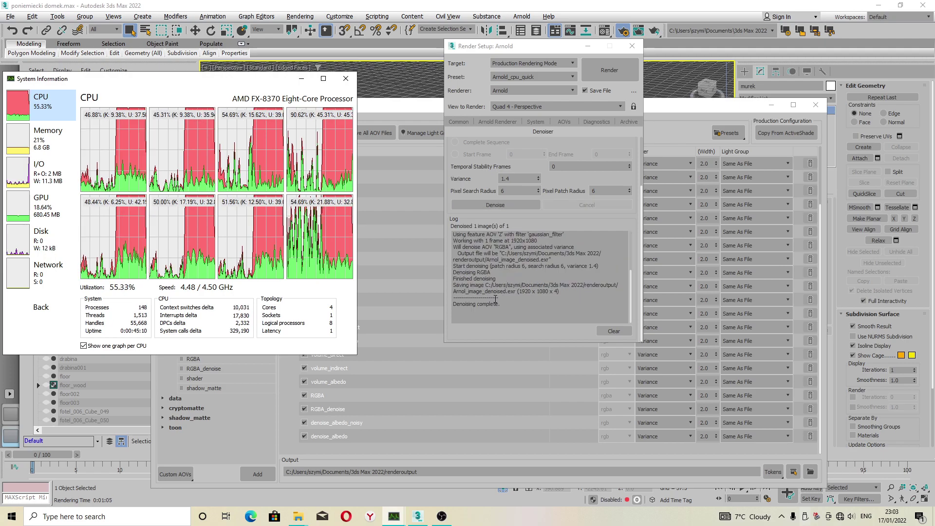
Compare the Noice_Input EXR with Arnol_image_denoised.exr in the renderoutput folder.
mouse_move(302, 517)
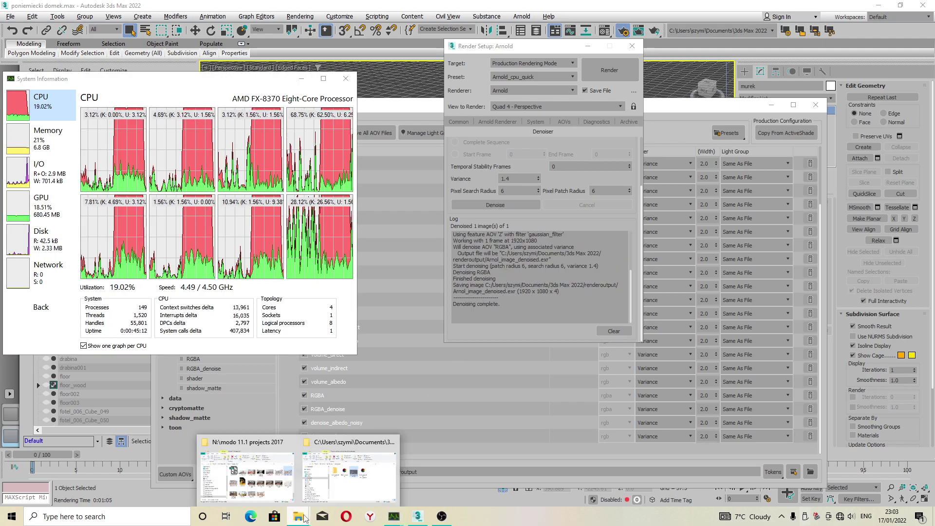
left_click(329, 502)
left_click(693, 233)
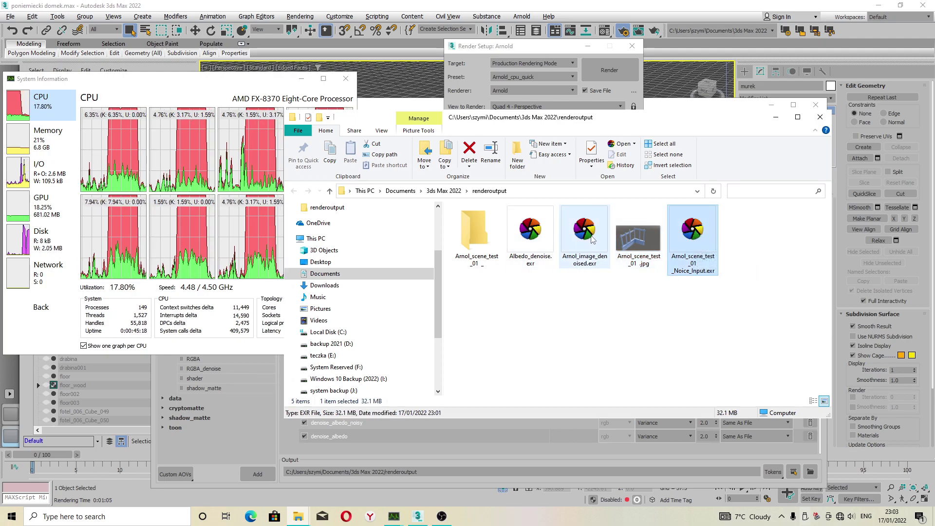
left_click(602, 247)
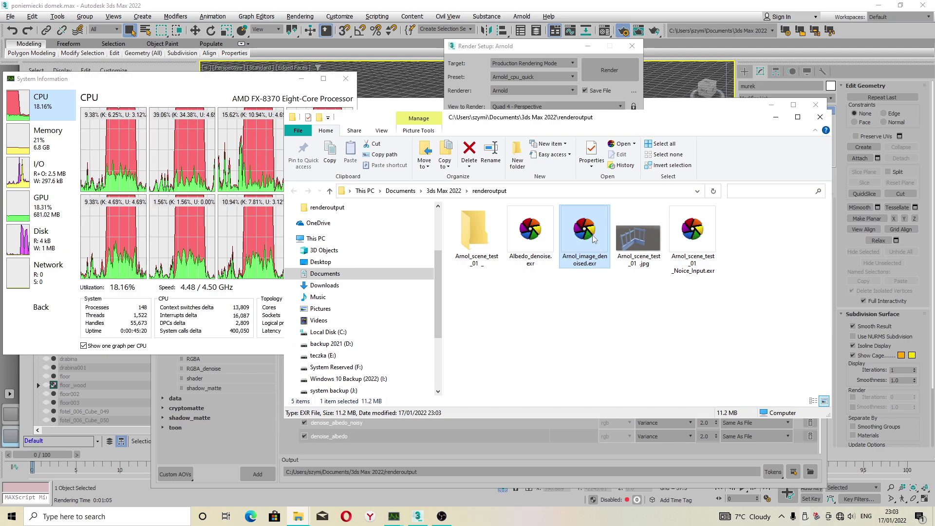
Look up darktable among the installed programs and open Arnol_image_denoised.exr in it.
key("super")
type("dark")
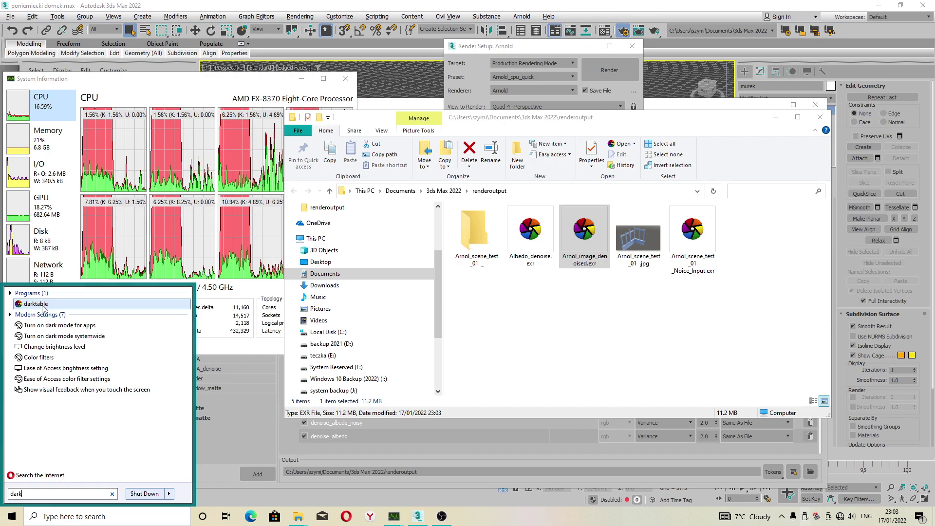
left_click(669, 279)
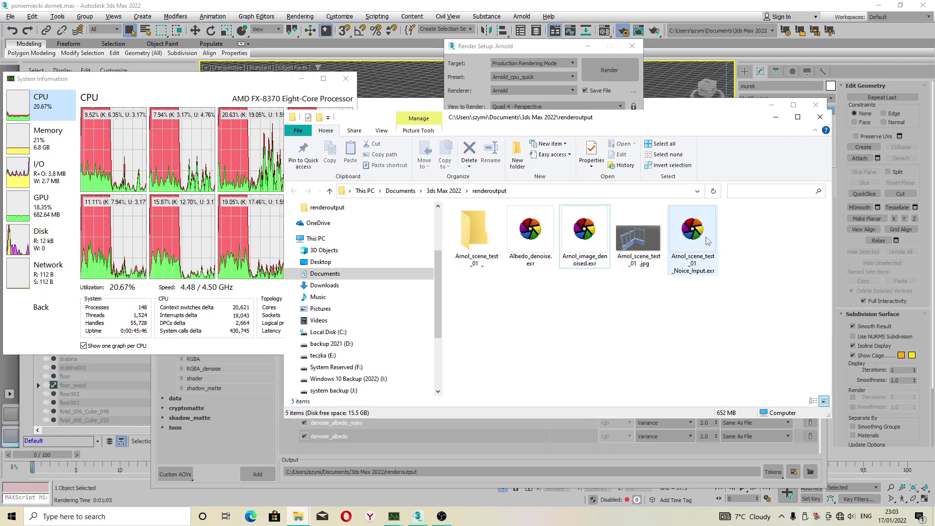
left_click(585, 241)
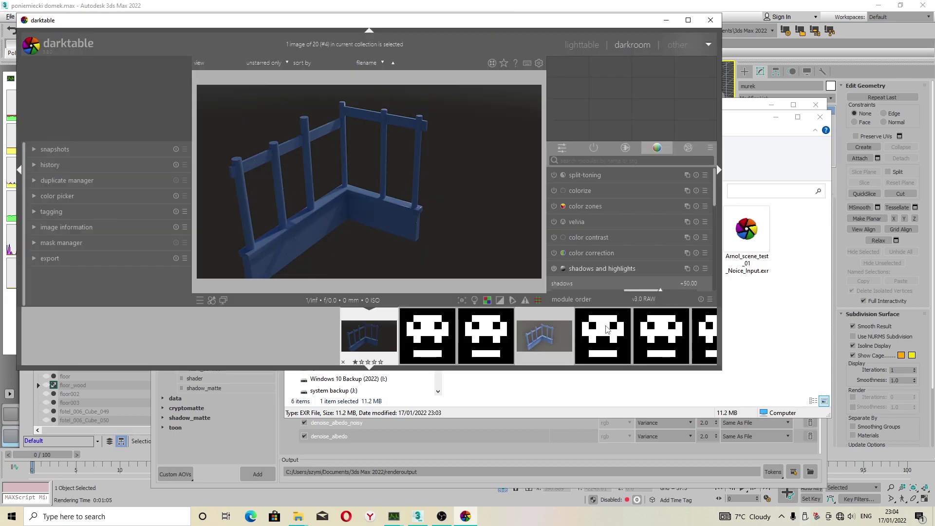
Examine the denoised image's railing posts and walls up close in darktable for remaining noise.
scroll(340, 213, "up", 2)
scroll(340, 213, "up", 4)
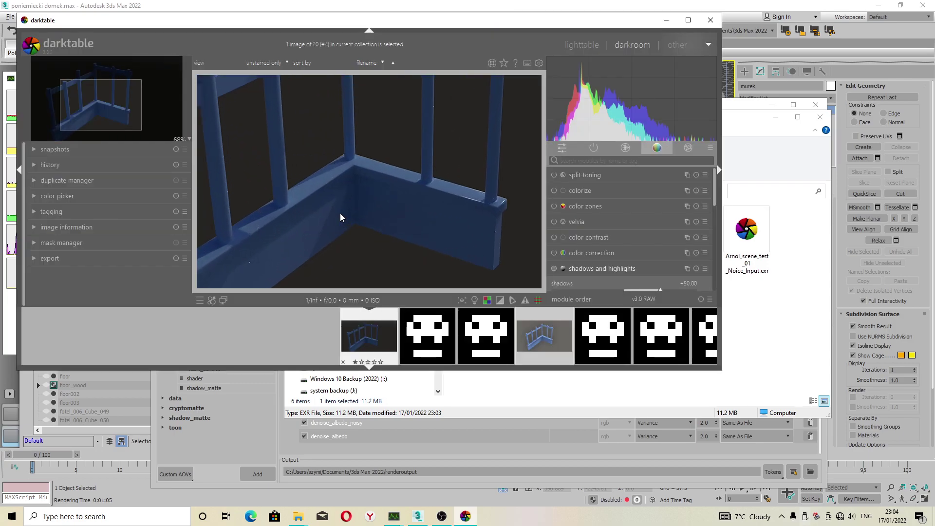
scroll(395, 179, "down", 5)
scroll(278, 131, "up", 7)
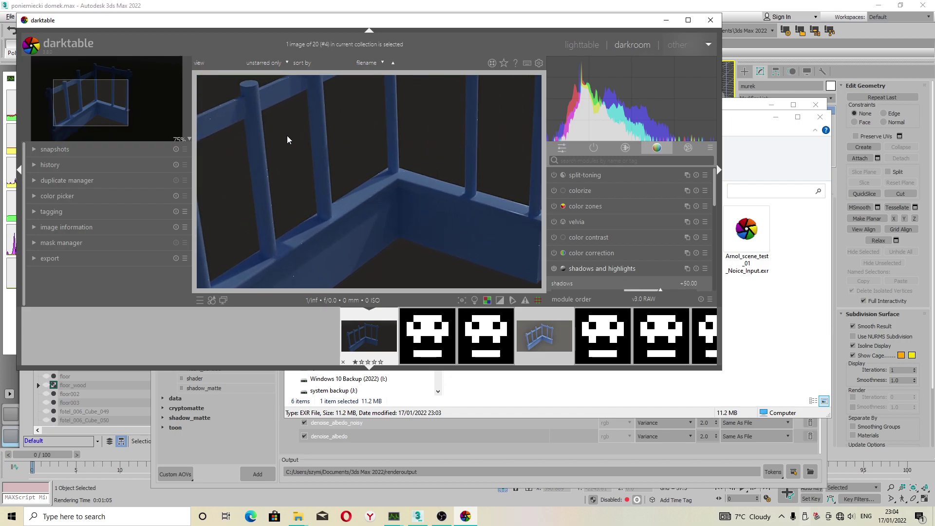
scroll(415, 181, "down", 6)
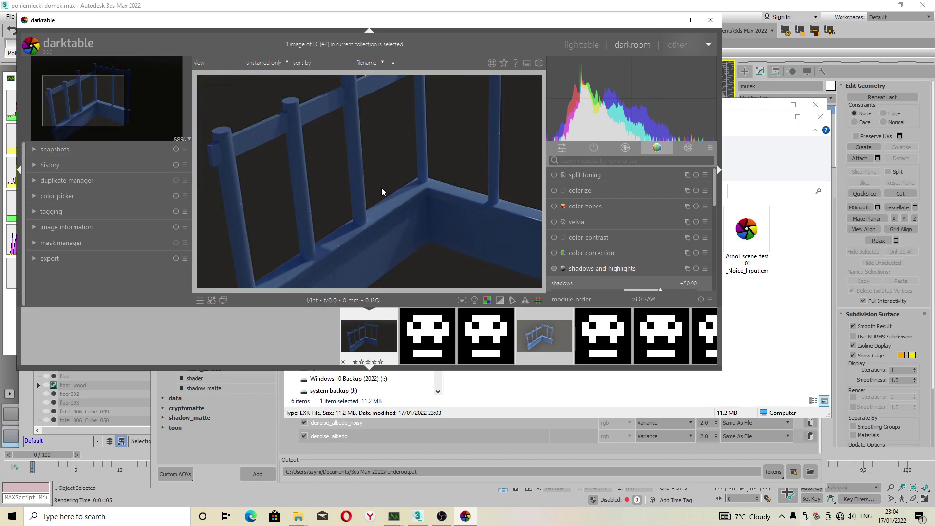
scroll(288, 143, "up", 6)
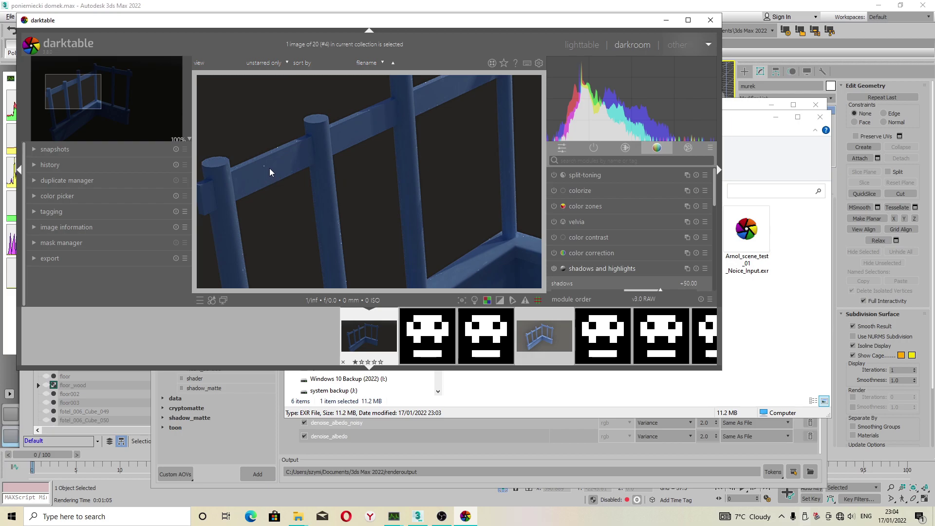
scroll(268, 170, "down", 7)
scroll(334, 181, "up", 5)
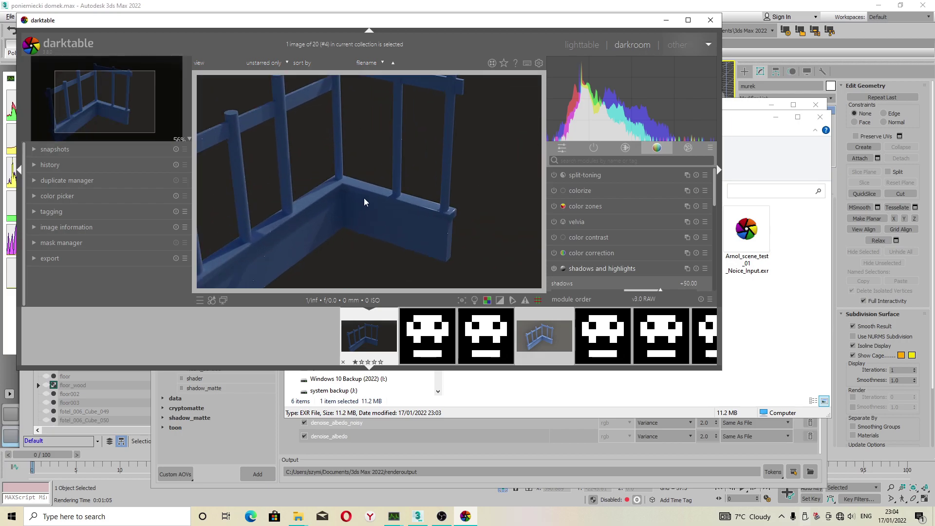
scroll(257, 196, "down", 2)
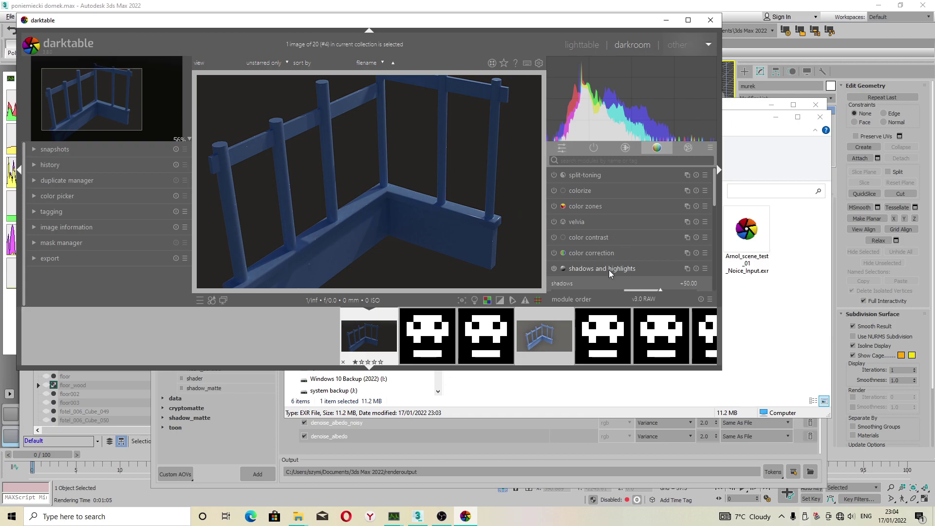
Enable the shadows and highlights module for the denoised image and raise its shadows to about +83.
left_click(553, 269)
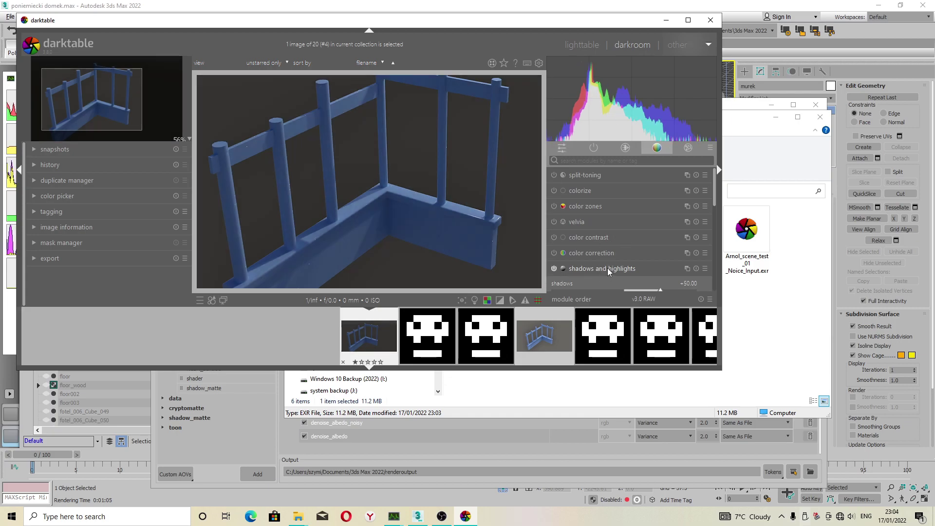
left_click(607, 268)
left_click_drag(714, 238, 722, 191)
scroll(708, 255, "down", 3)
left_click(620, 189)
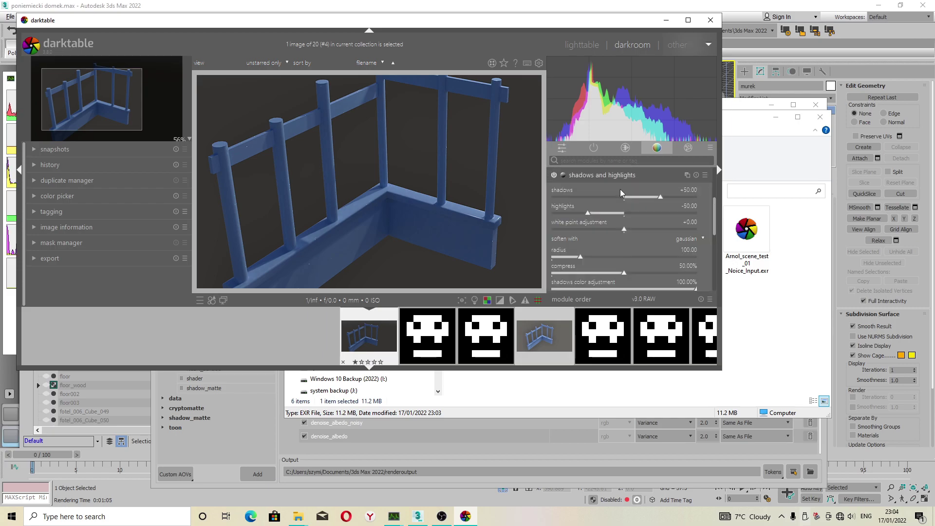
left_click_drag(659, 195, 685, 195)
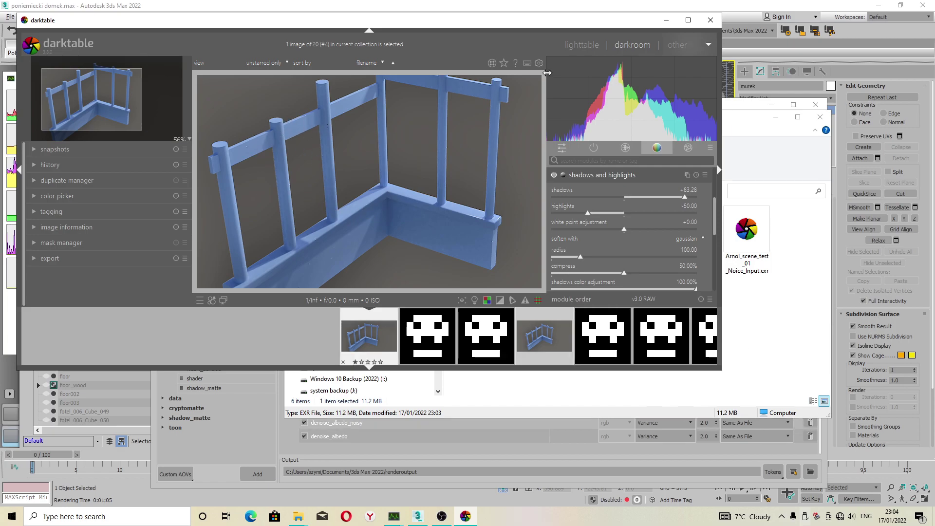
Export the first image in the lighttable to the renderoutput folder as an 8-bit JPEG named denoised.
left_click(580, 45)
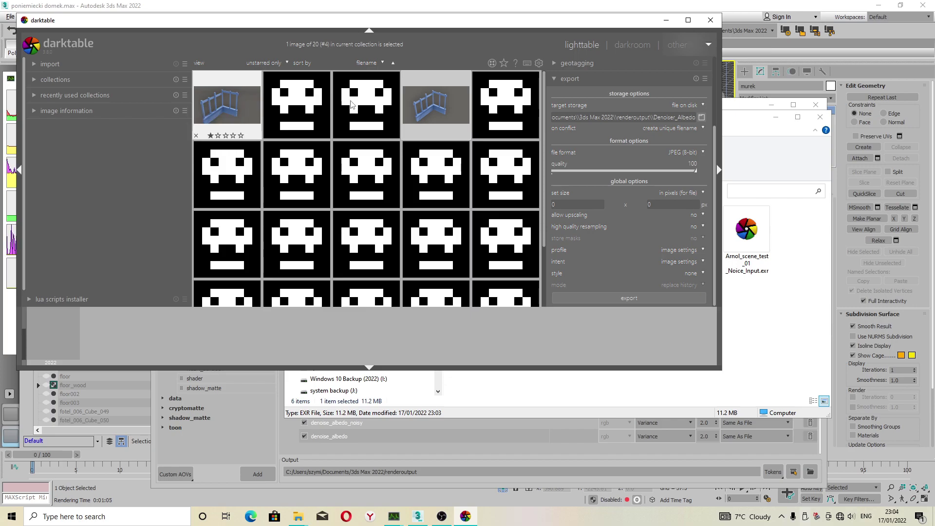
left_click(240, 90)
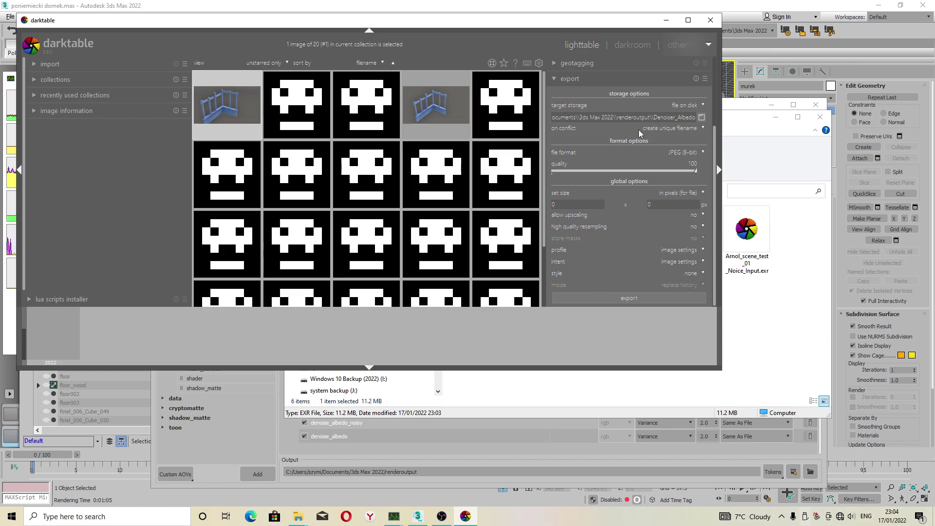
left_click_drag(694, 119, 655, 116)
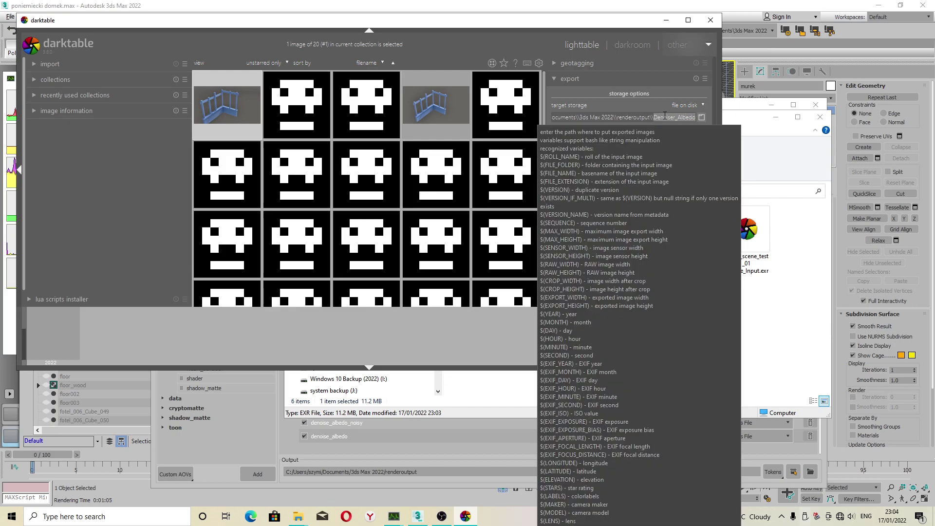
key("BackSpace")
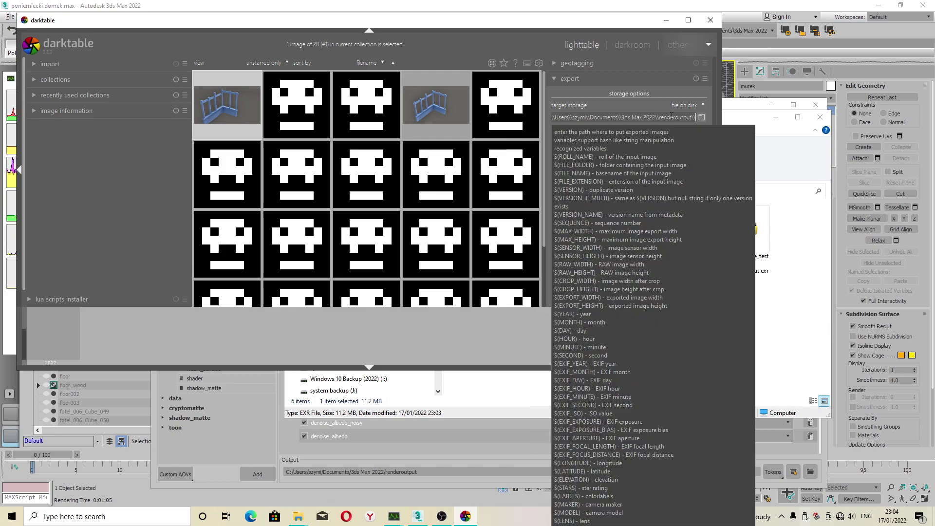
type("denoised")
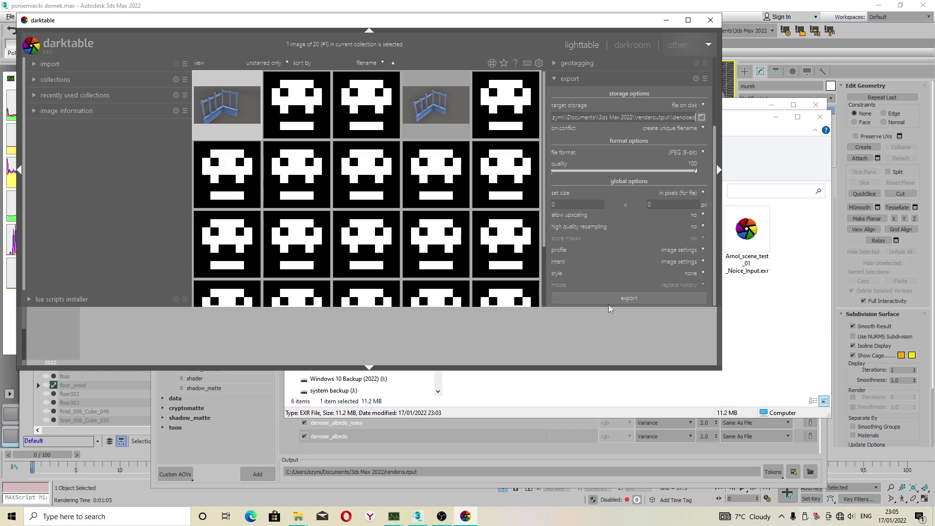
left_click(37, 48)
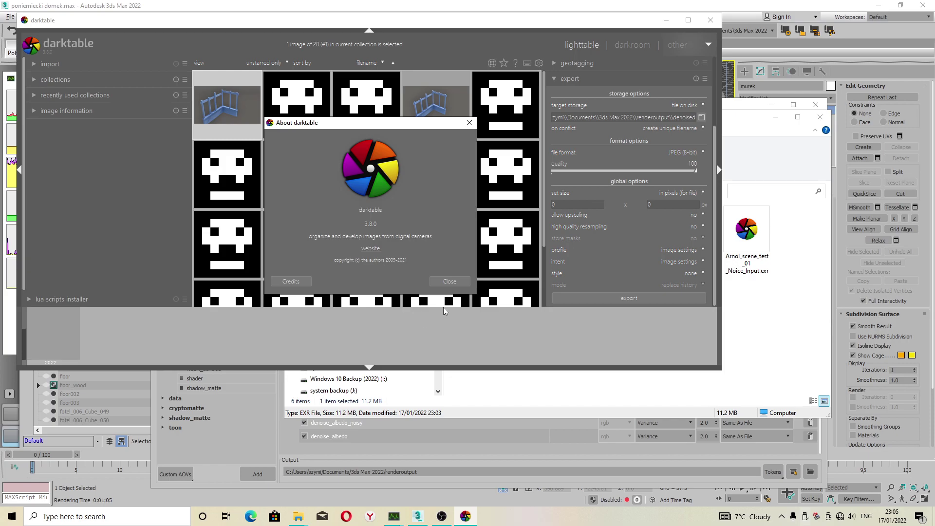
left_click(449, 281)
left_click(634, 298)
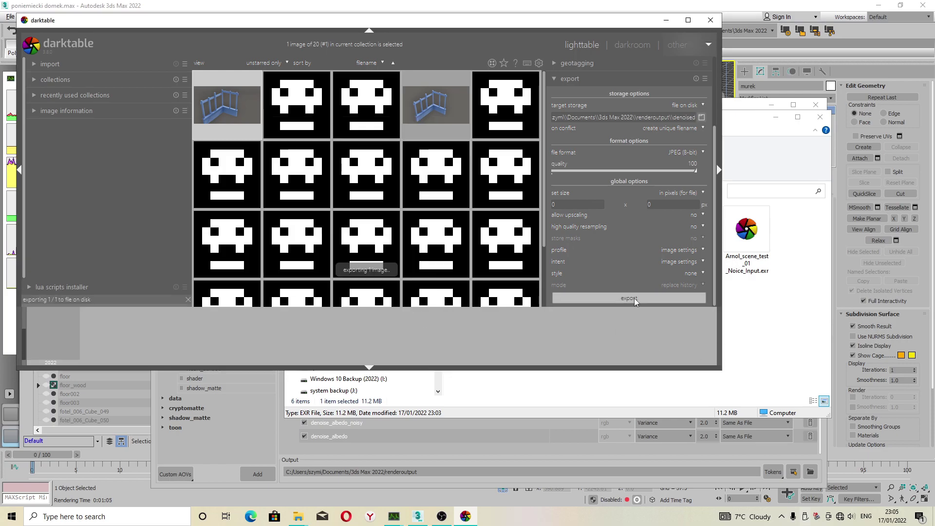
Close darktable, open denoised.jpg from the renderoutput folder and examine the railing and wall surfaces for remaining noise.
left_click(710, 20)
double_click(802, 239)
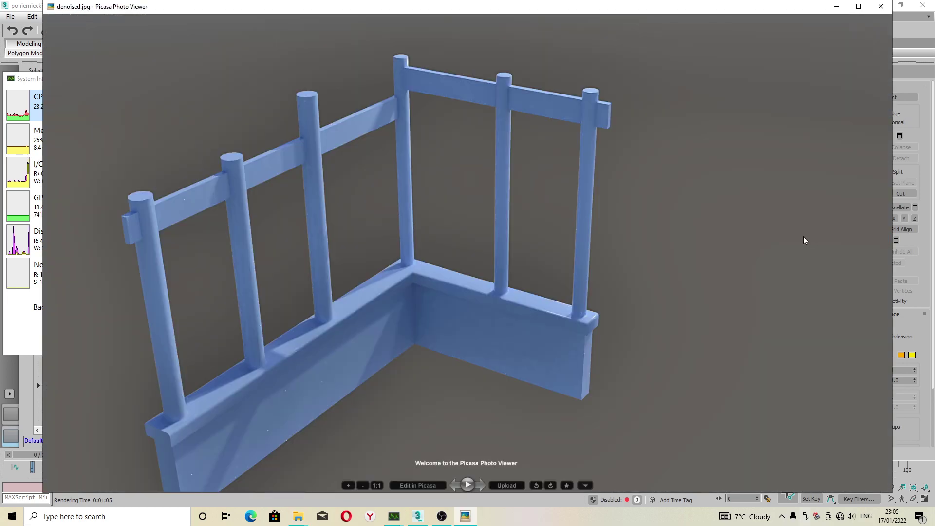
scroll(307, 394, "up", 2)
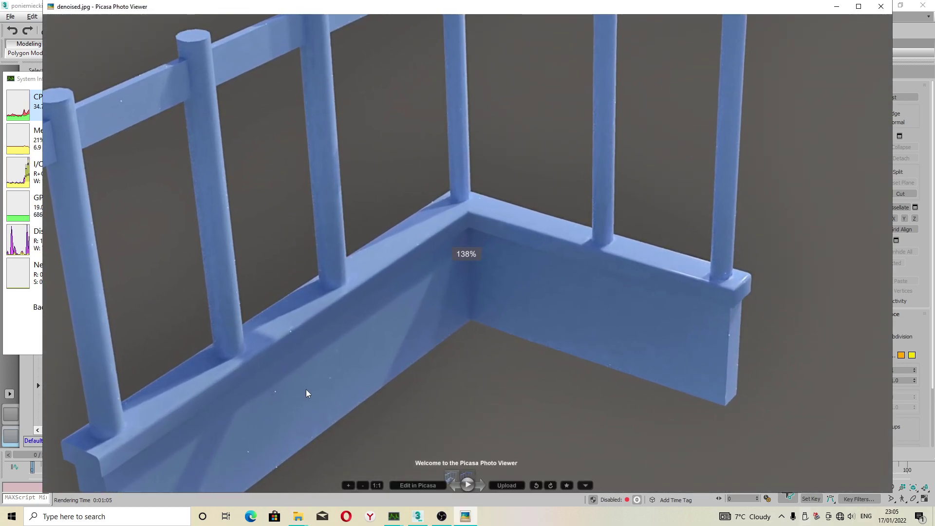
scroll(307, 394, "down", 2)
scroll(307, 394, "down", 2)
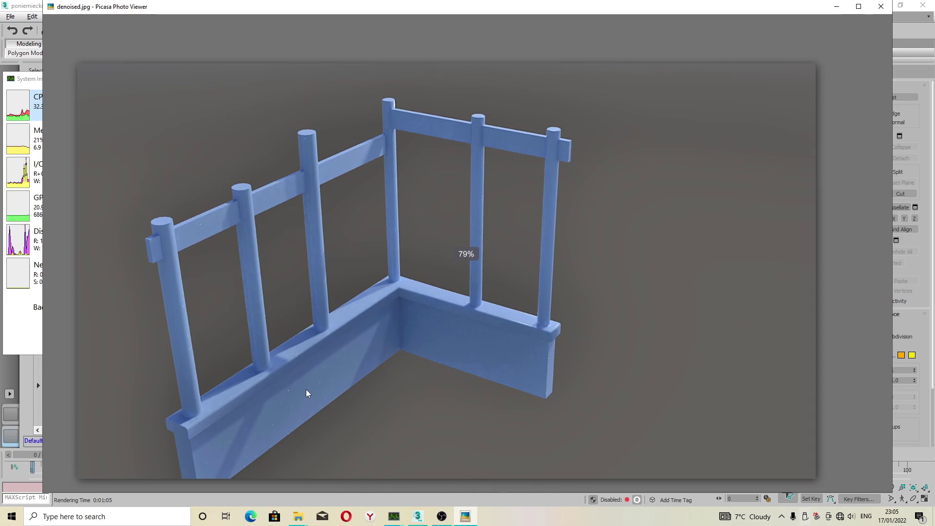
scroll(305, 392, "up", 3)
scroll(302, 397, "up", 2)
scroll(256, 389, "down", 3)
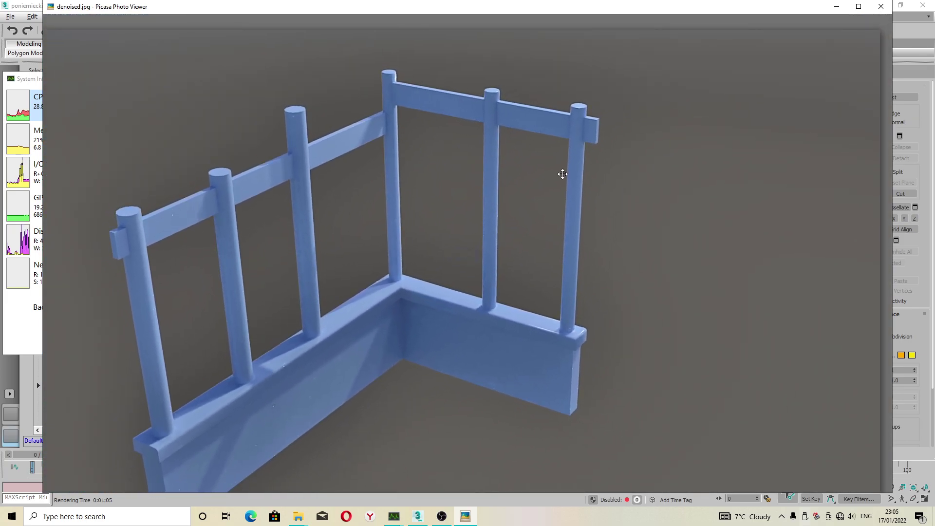
left_click(880, 7)
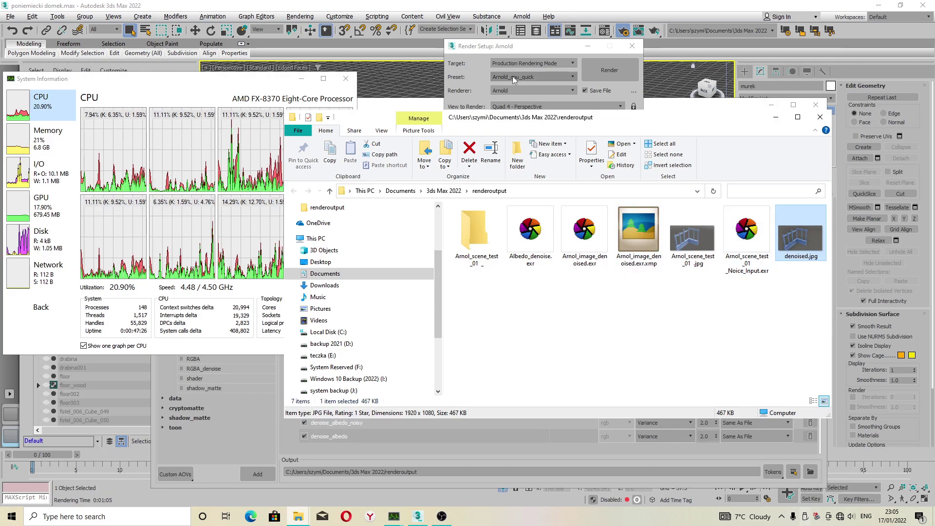
Switch the Arnold render device to GPU in the 3ds Max Render Setup, accepting the map compatibility warning.
left_click(582, 98)
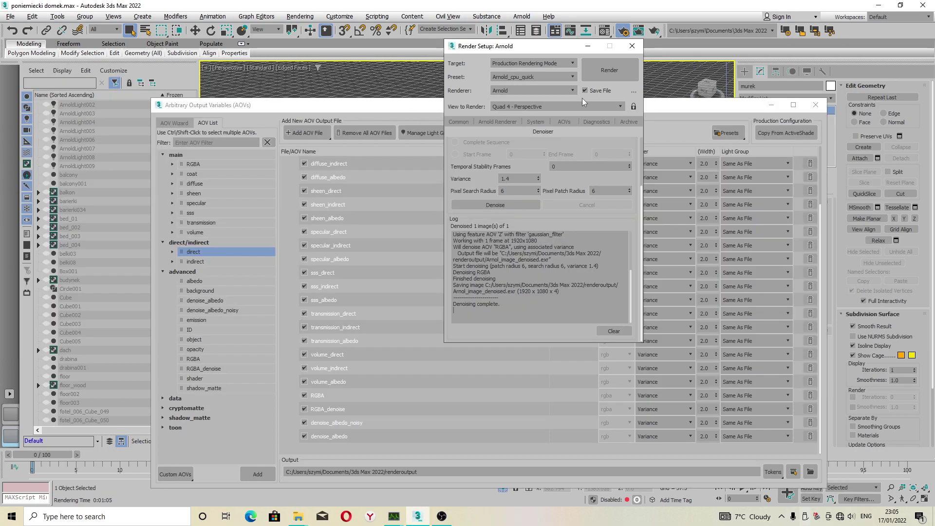
left_click(536, 122)
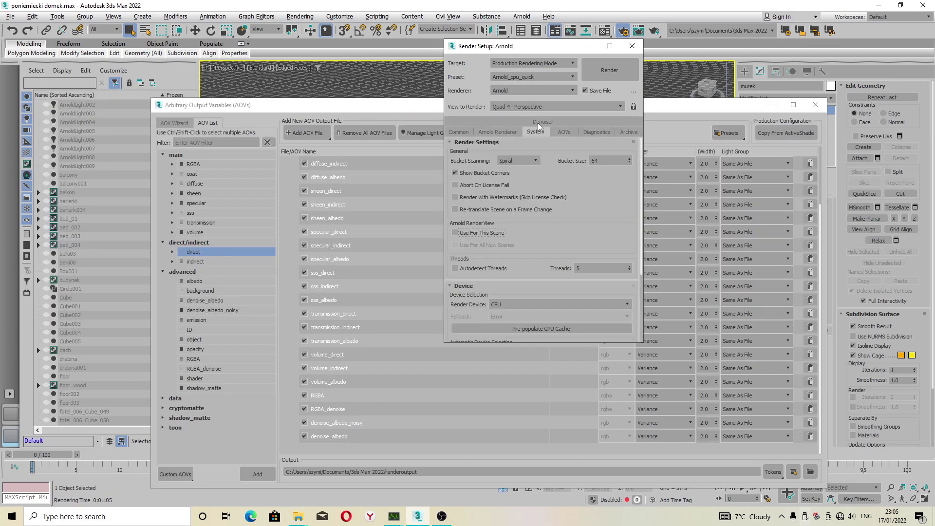
left_click(517, 303)
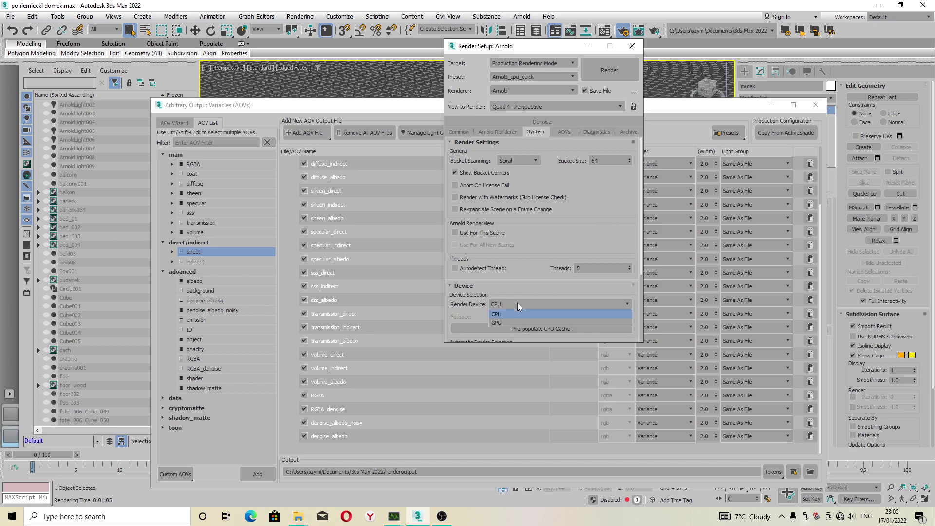
left_click(501, 323)
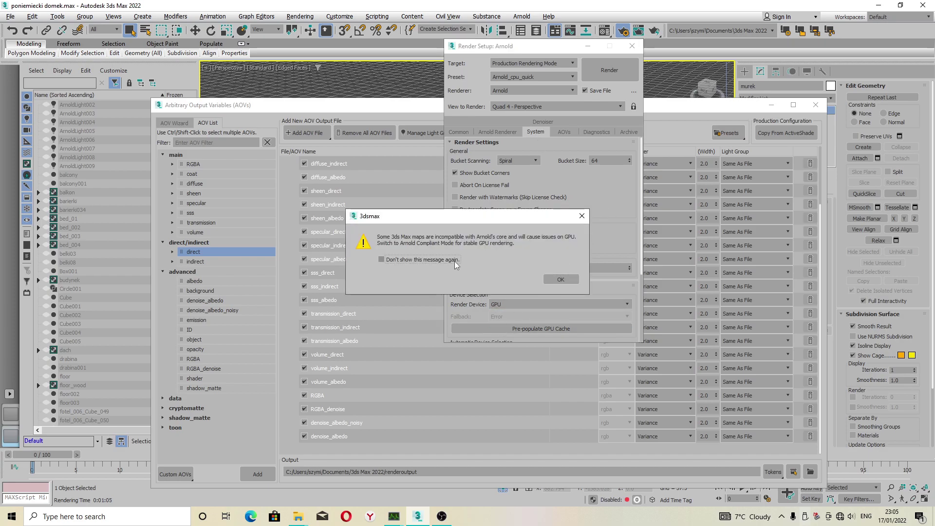
left_click(560, 279)
scroll(603, 190, "down", 5)
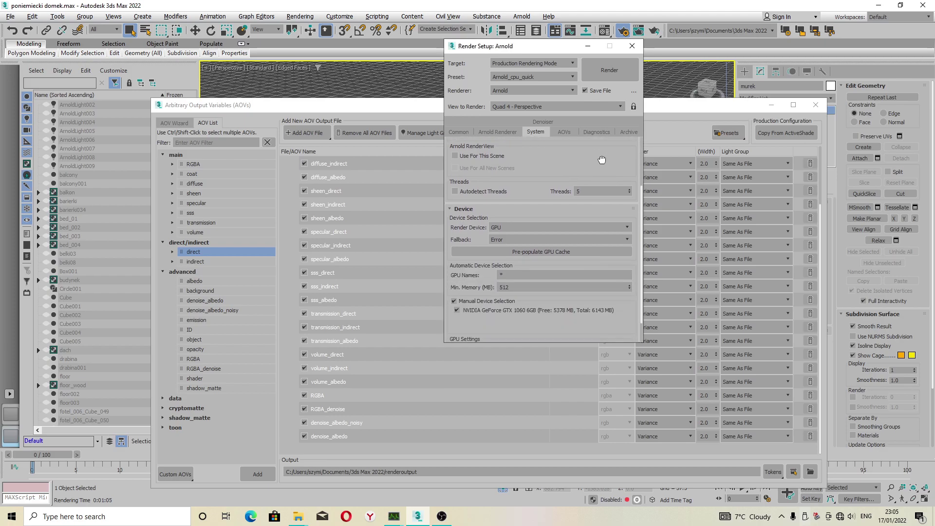
left_click(501, 224)
left_click(504, 238)
Add a Denoiser Oidn imager to the Arnold Renderer's imagers list.
left_click(503, 132)
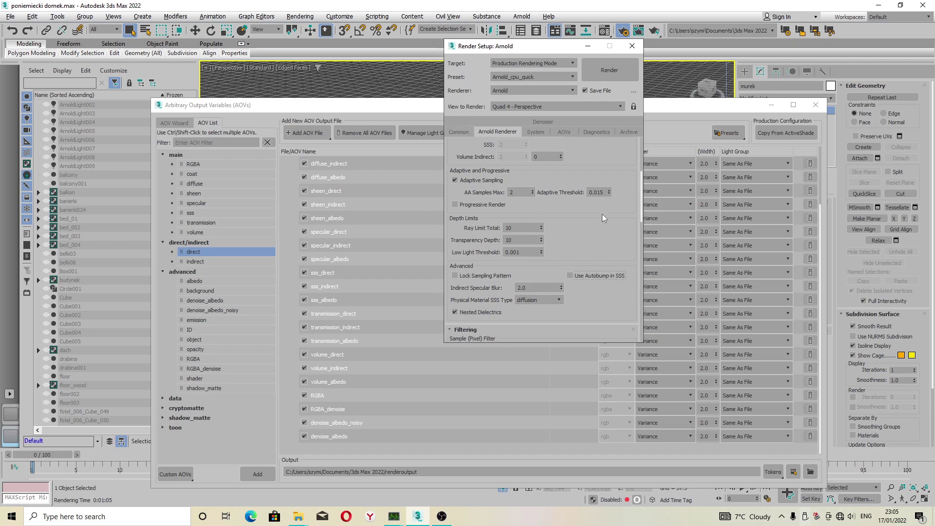
scroll(603, 214, "down", 5)
scroll(599, 210, "down", 5)
scroll(548, 263, "down", 8)
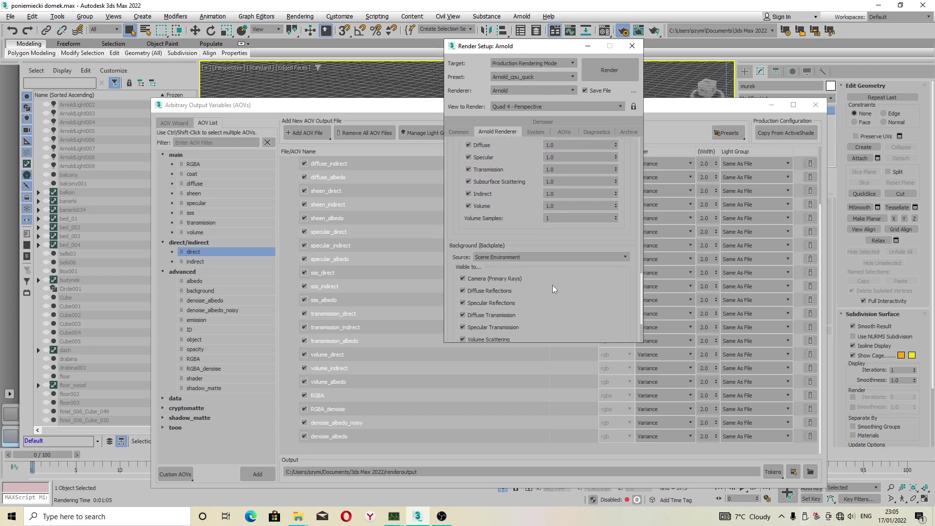
left_click(469, 336)
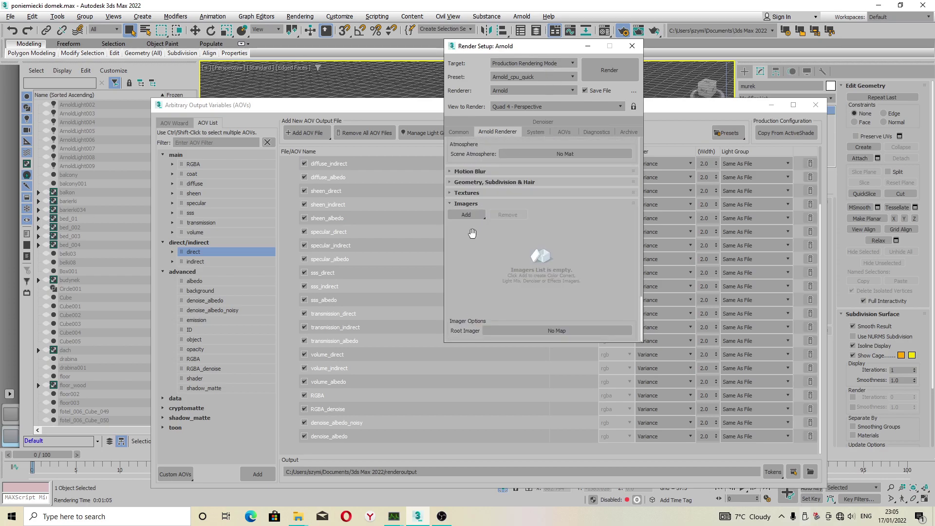
left_click(481, 217)
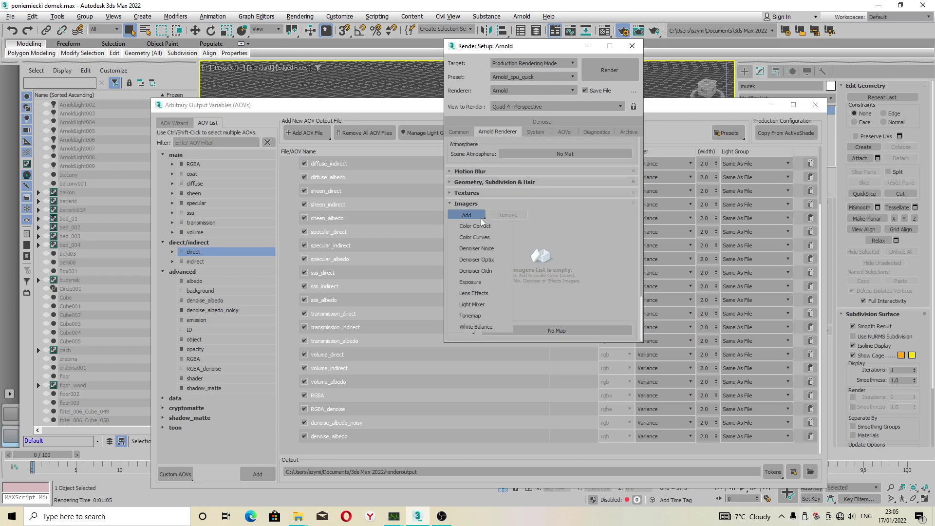
left_click(491, 270)
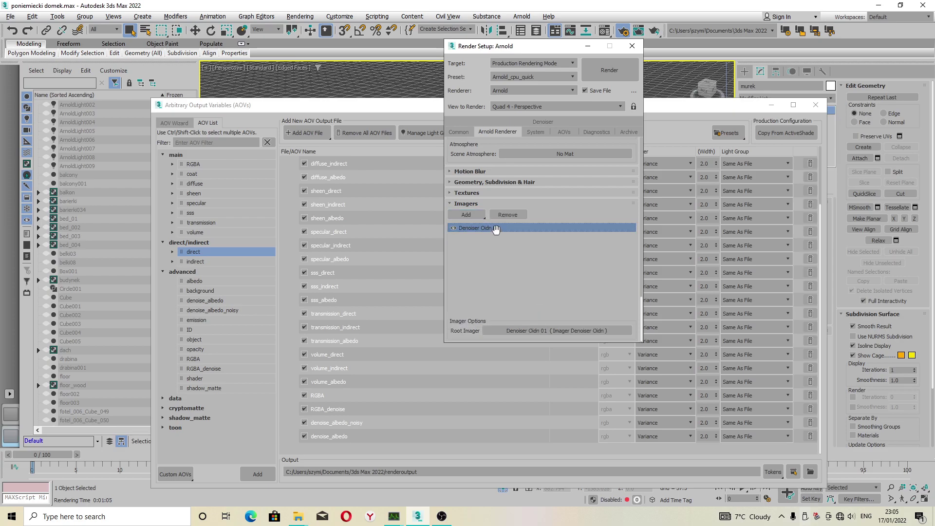
Open Arnold RenderView, reposition its window and show the Denoiser Oidn 01 imager's parameters.
left_click(516, 19)
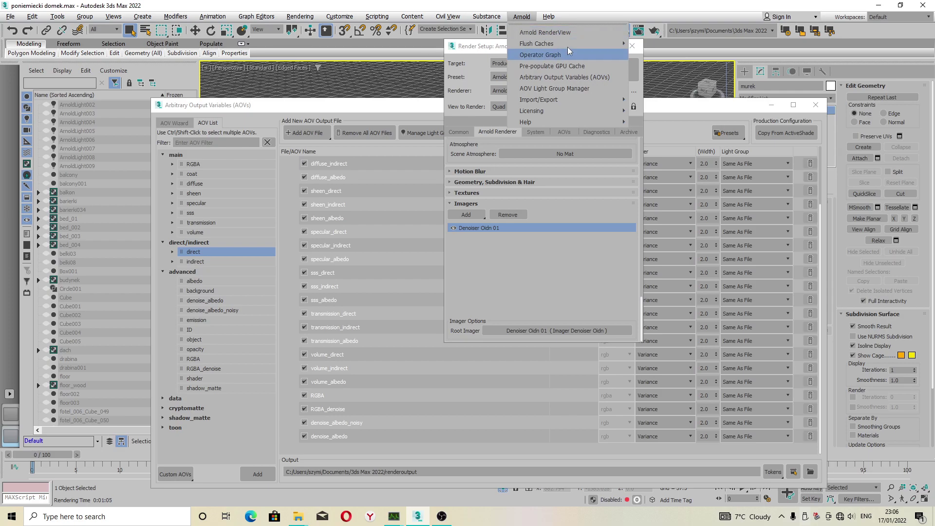
left_click(580, 32)
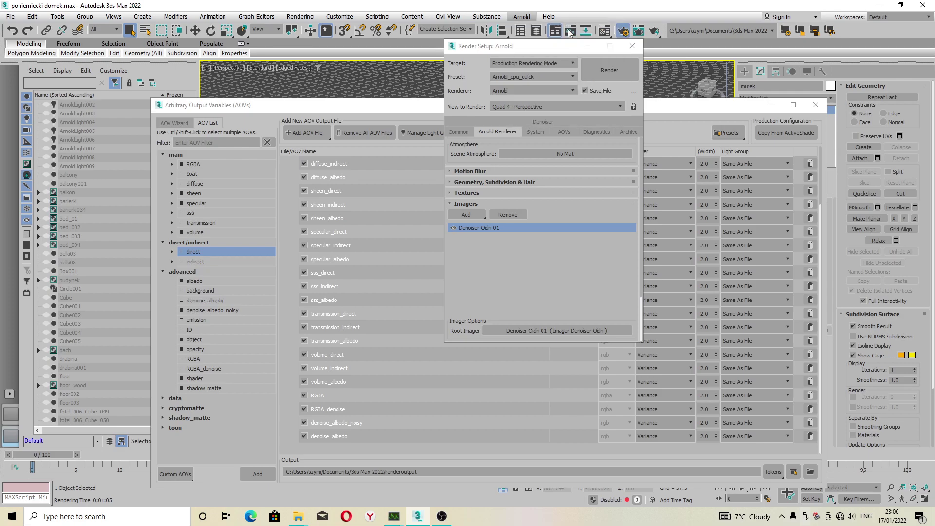
left_click_drag(729, 242, 407, 100)
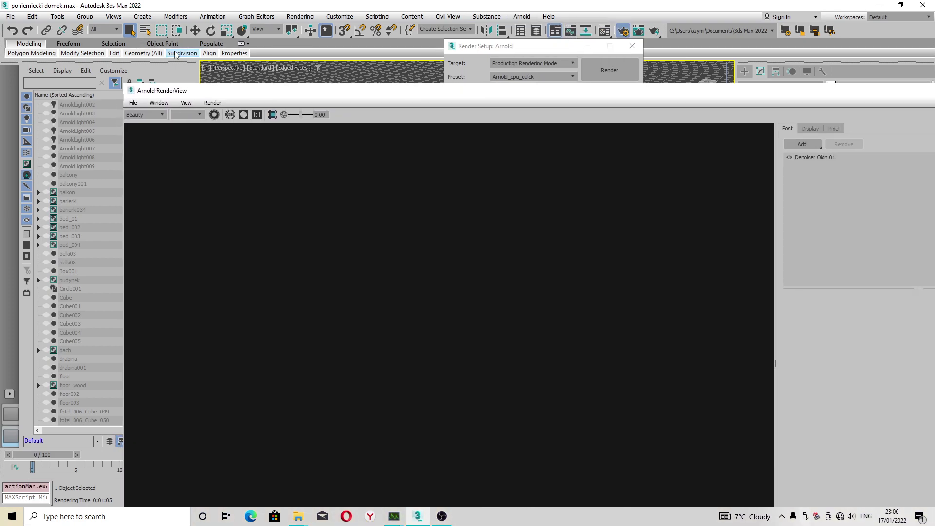
left_click_drag(209, 105, 268, 104)
left_click(498, 165)
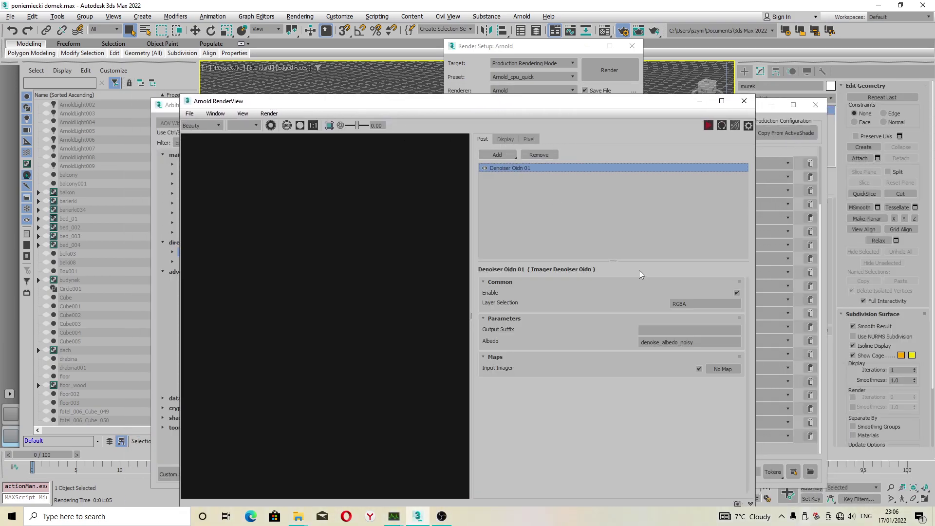
Set the RenderView display exposure to 0.48, turn on pixel inspection with Average Pixels and raise its amount, and close RenderView.
left_click(506, 140)
left_click_drag(636, 164, 644, 166)
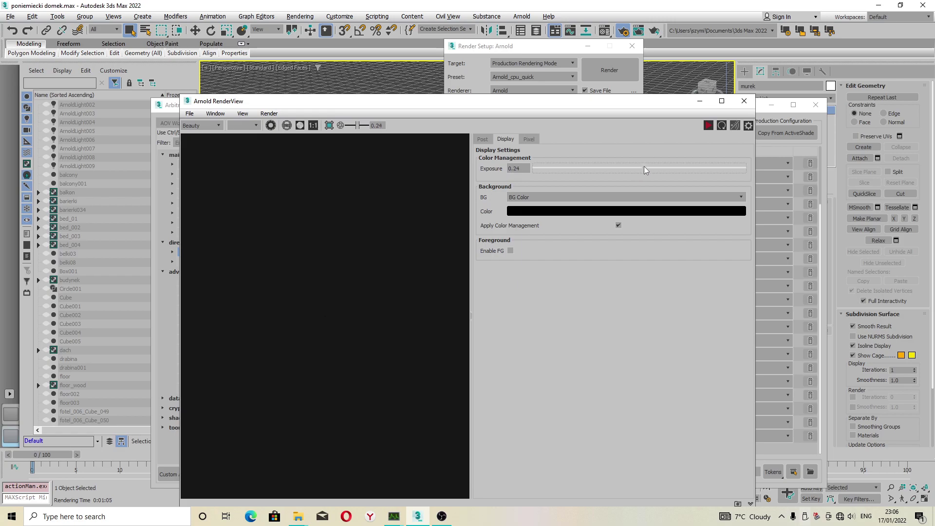
left_click(529, 140)
left_click(481, 151)
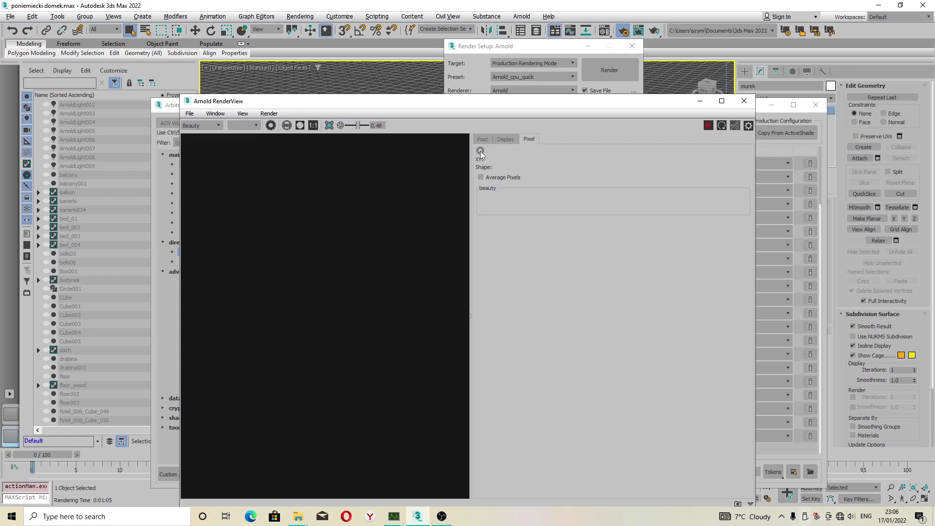
left_click(480, 177)
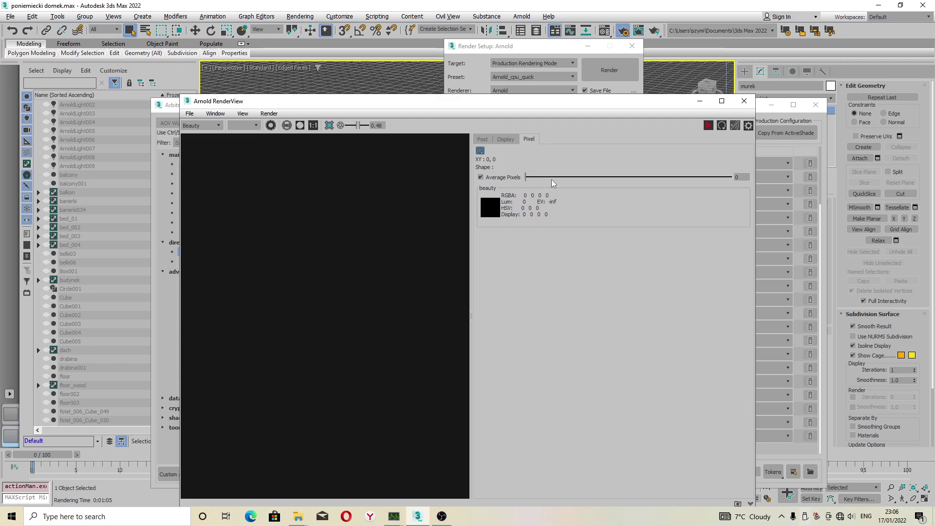
left_click_drag(527, 178, 552, 180)
left_click(744, 101)
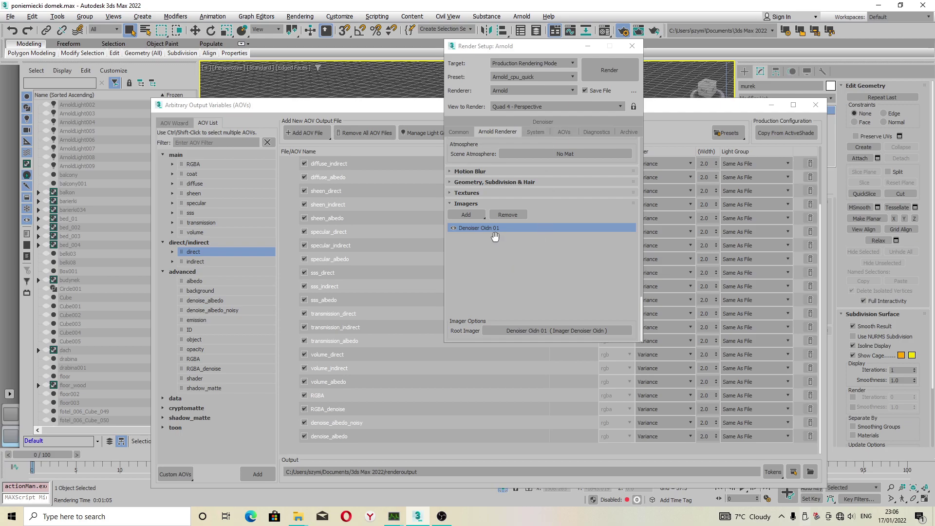
left_click(565, 132)
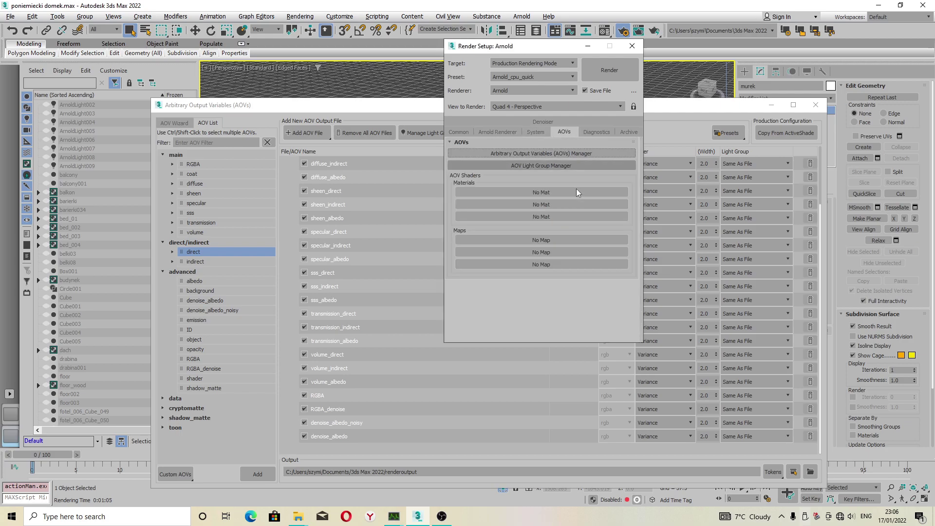
left_click(442, 517)
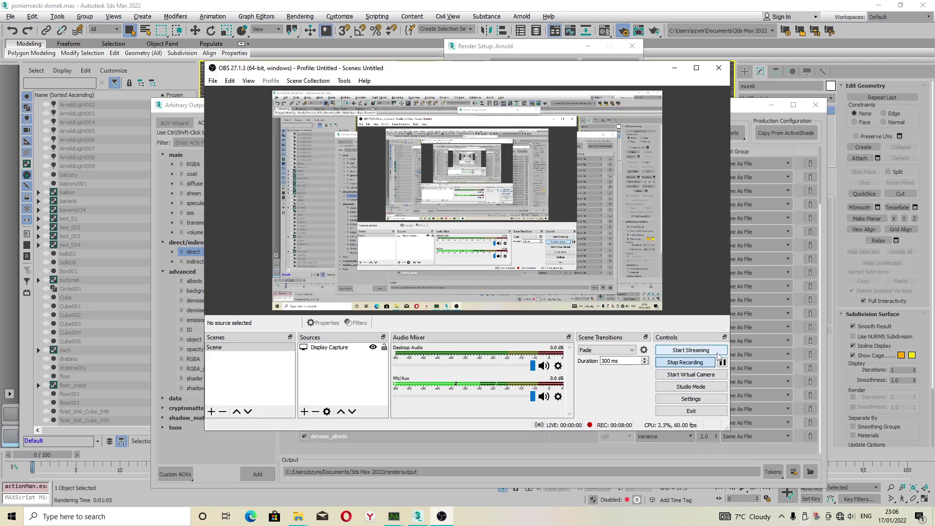
Clear the log of the Arnold Denoiser in the Render Setup.
left_click(674, 68)
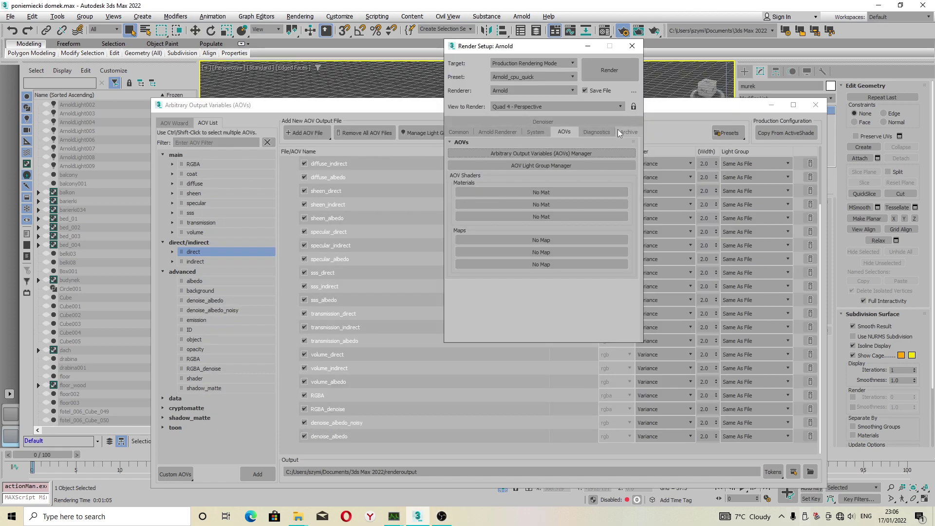
left_click(584, 132)
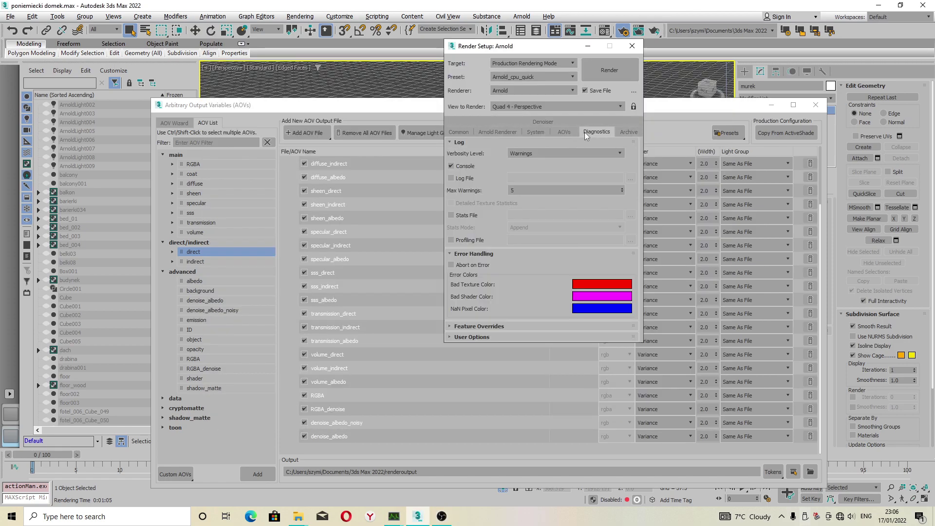
left_click(533, 132)
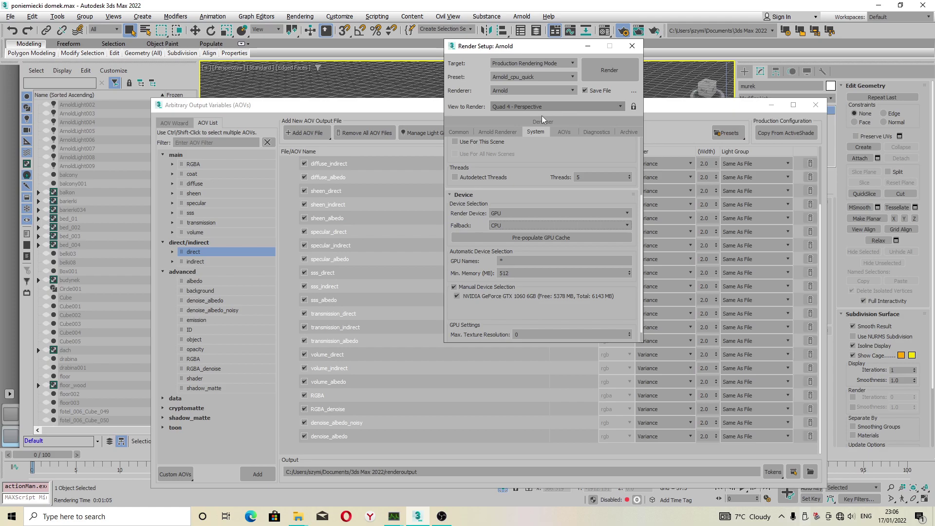
left_click(536, 121)
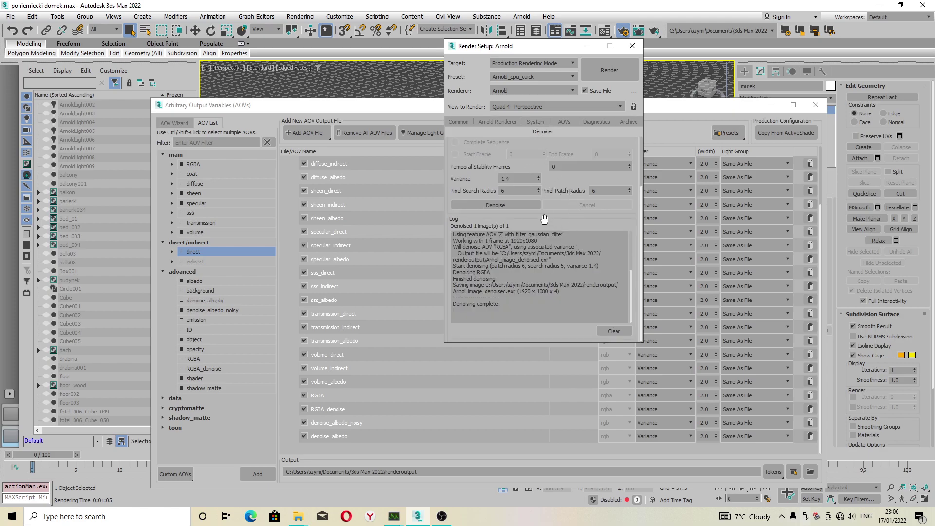
left_click(614, 331)
scroll(600, 321, "up", 2)
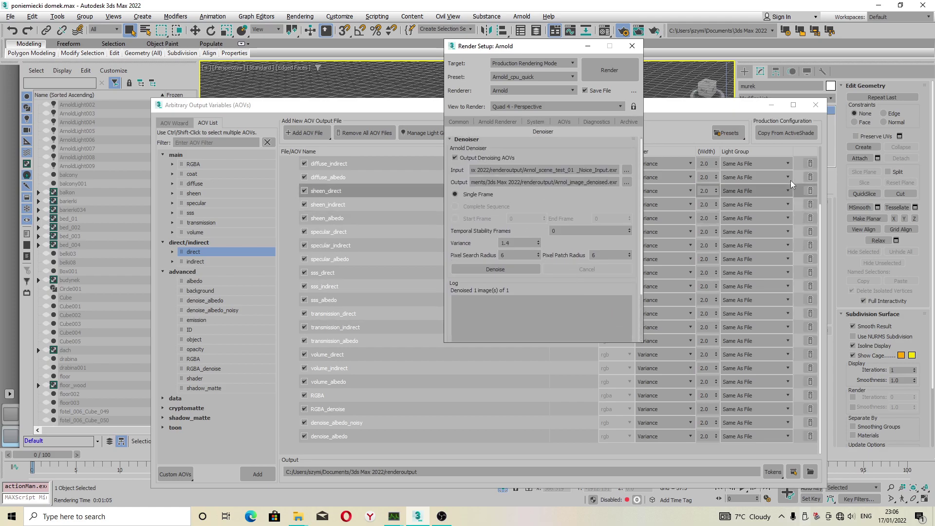
Delete the Albedo_denoise output file with all its AOVs from the Arbitrary Output Variables list.
left_click(806, 168)
left_click_drag(821, 207, 820, 144)
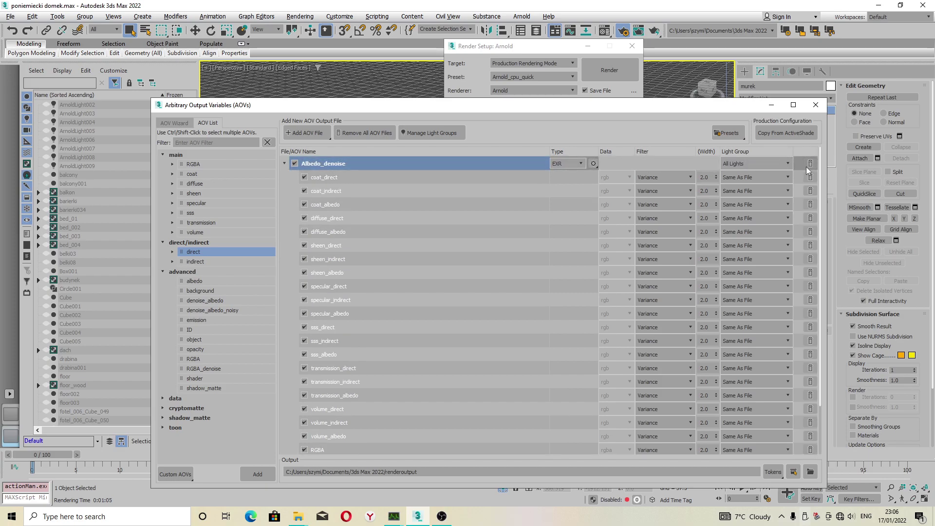
left_click(809, 164)
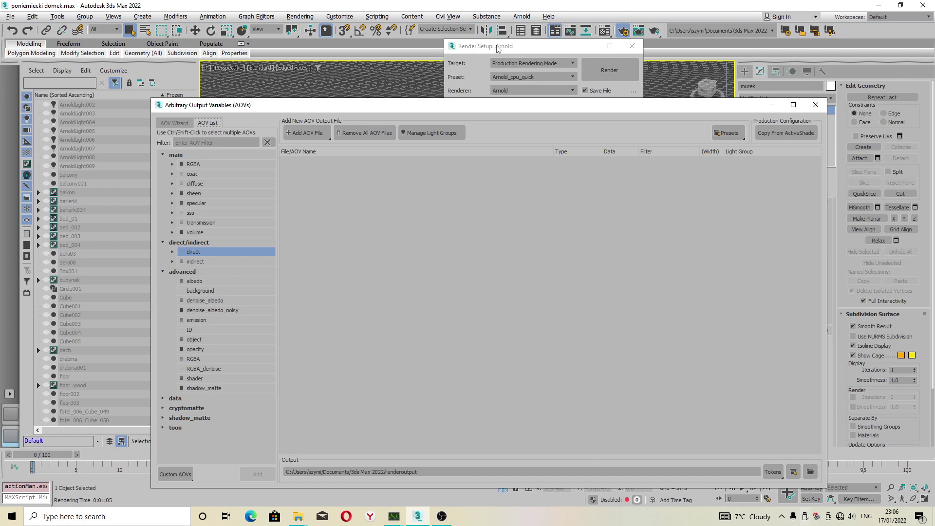
Turn off Output Denoising AOVs for the Arnold Denoiser, minimize the AOVs window and render the Perspective view.
left_click(510, 86)
scroll(567, 154, "up", 1)
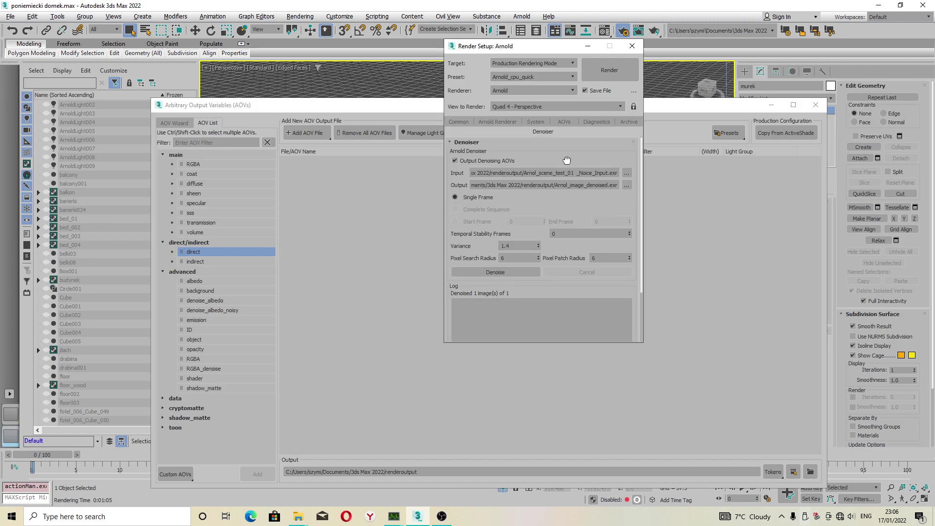
left_click(455, 160)
left_click(779, 109)
left_click(598, 75)
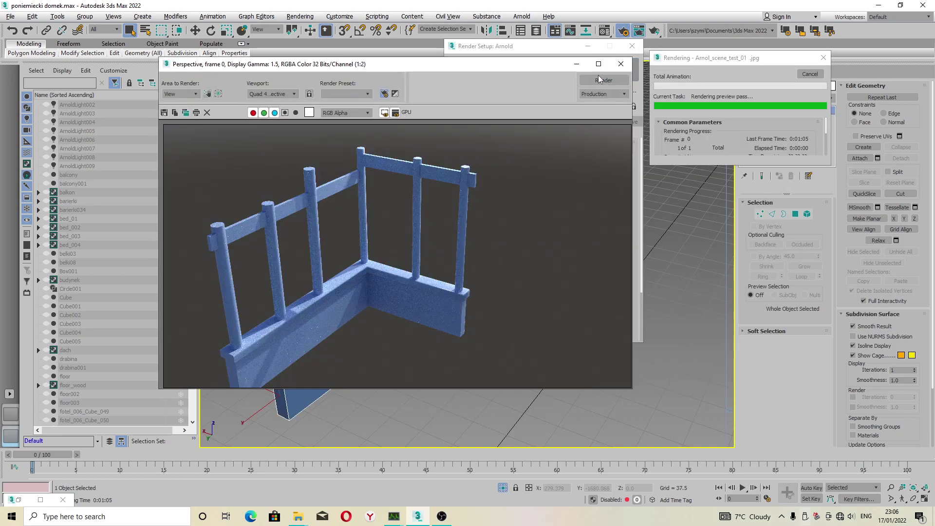
Open Process Hacker, examine the GPU graphs in its system information during the render, and minimize both windows.
right_click(533, 516)
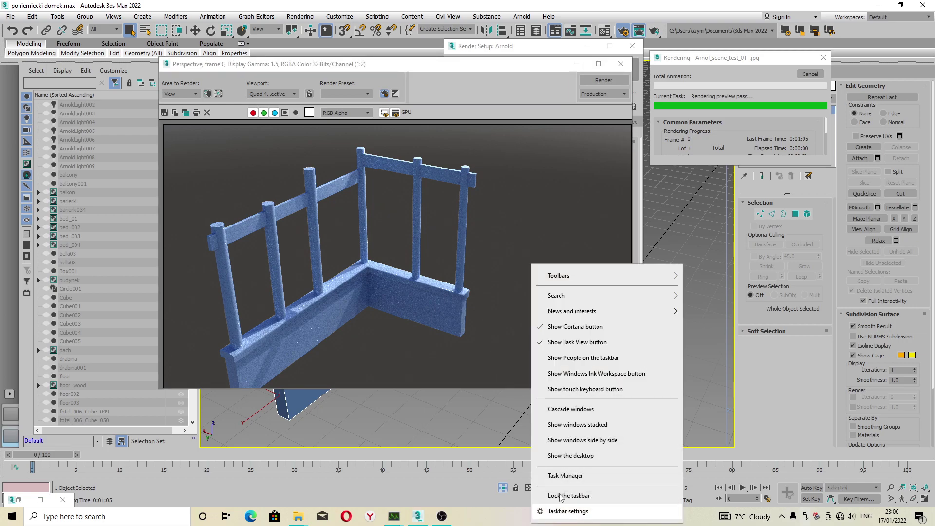
left_click(567, 483)
left_click_drag(390, 128, 799, 170)
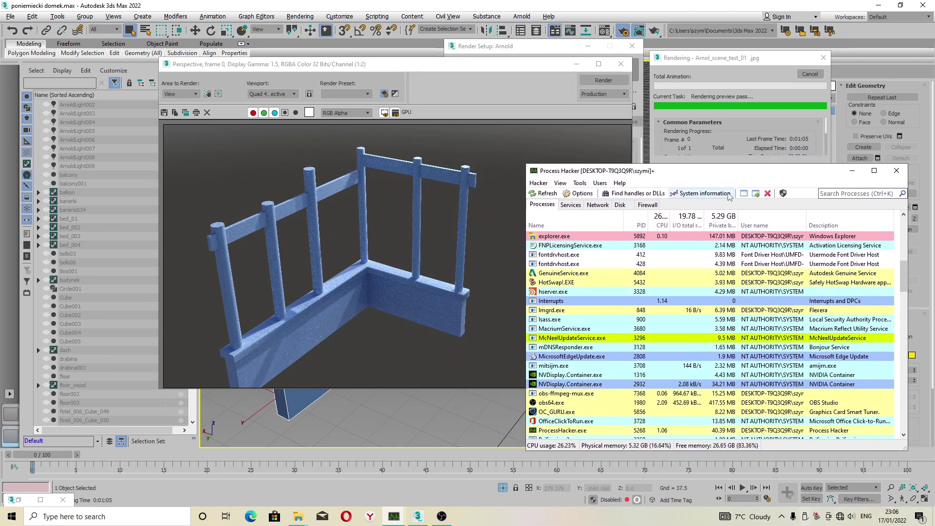
left_click(705, 193)
left_click(62, 208)
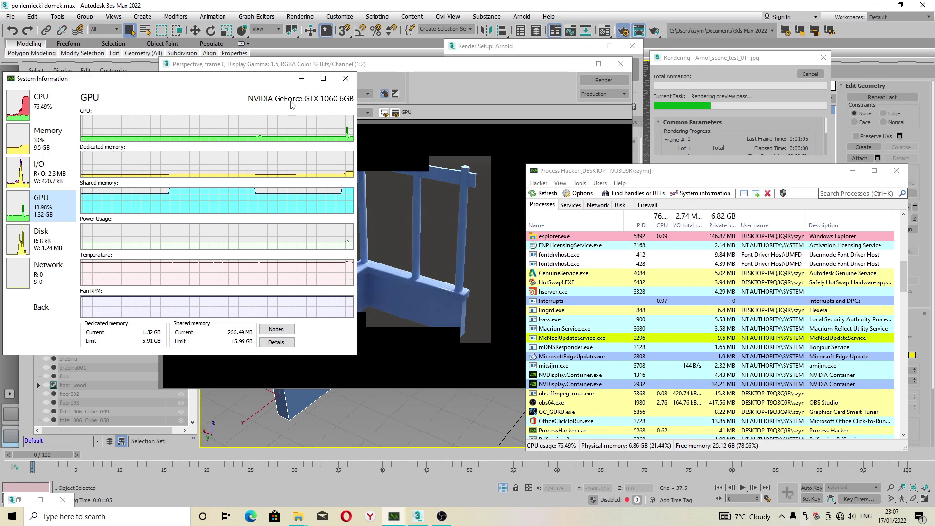
left_click(301, 78)
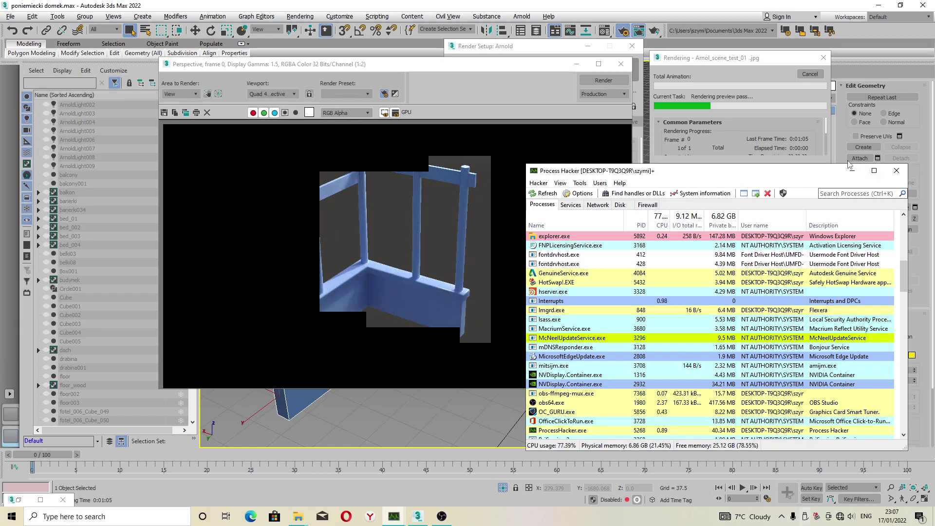
left_click(851, 170)
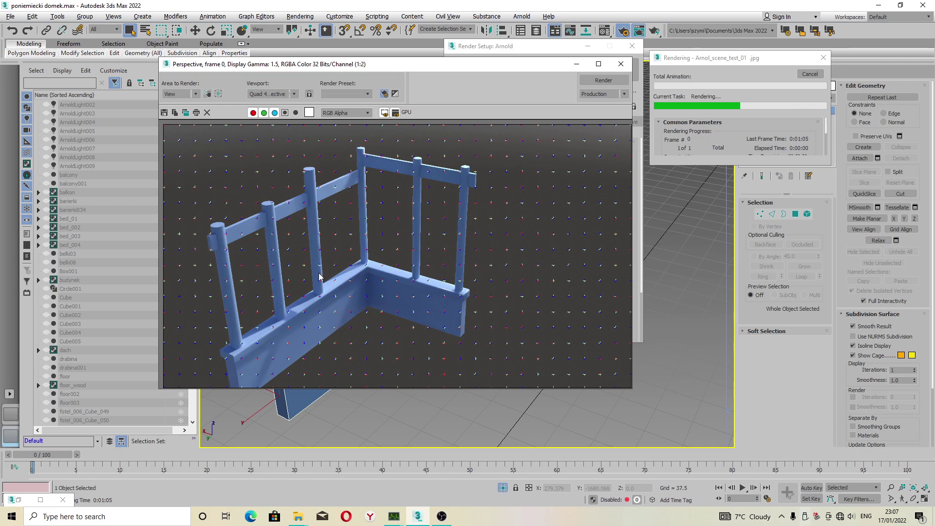
Examine the per-core CPU graphs in Process Hacker's system information while the frame renders, and minimize the window.
left_click(441, 516)
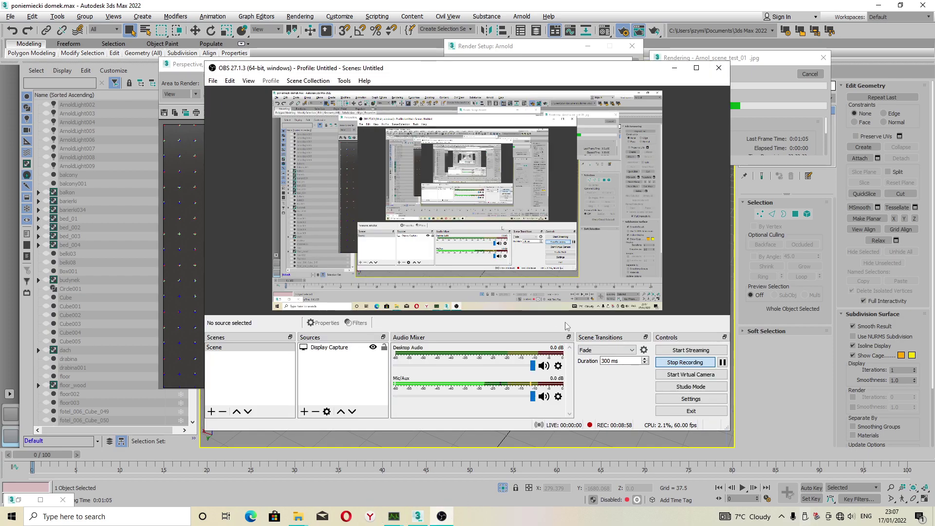
left_click(674, 68)
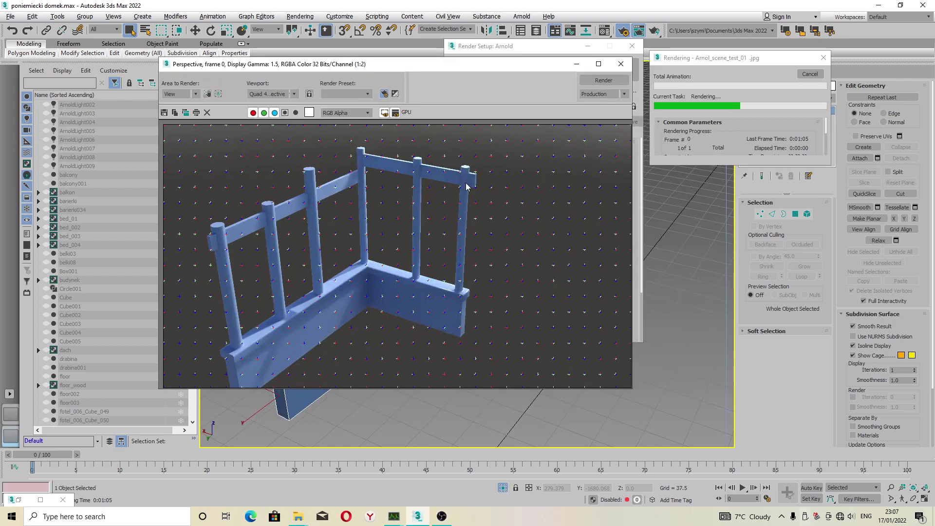
right_click(512, 522)
left_click(394, 516)
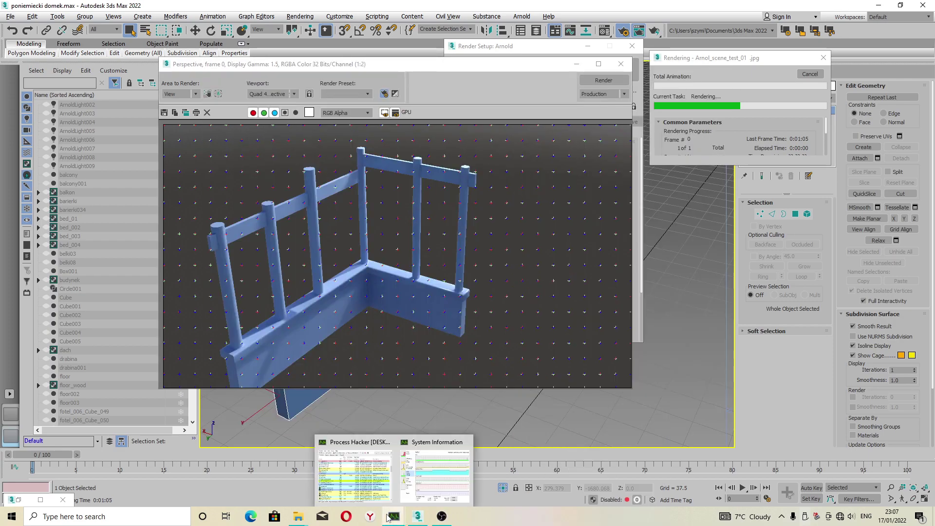
left_click(441, 475)
left_click(41, 102)
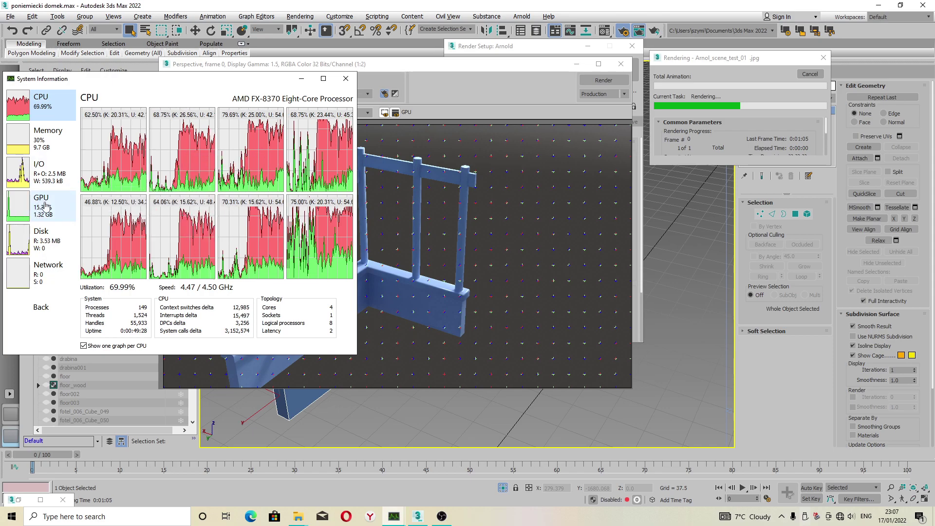
left_click(302, 78)
left_click(442, 517)
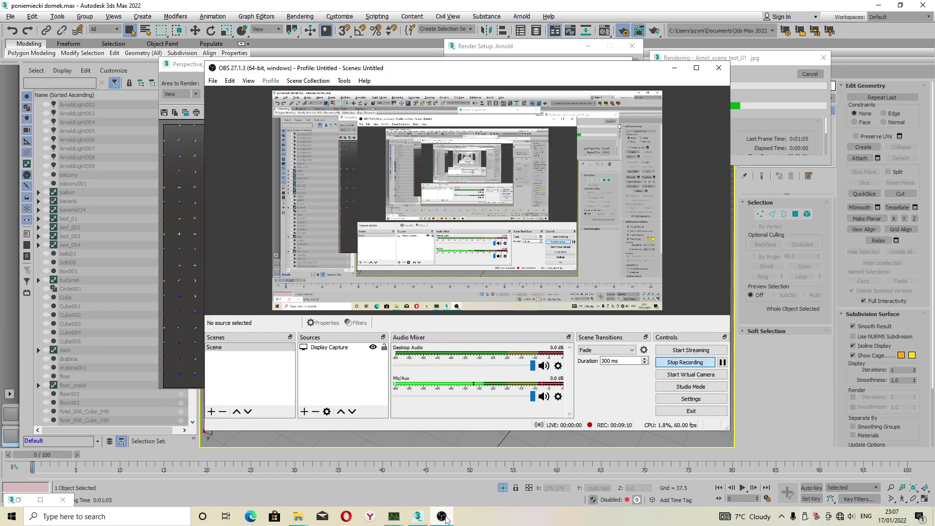
left_click(443, 517)
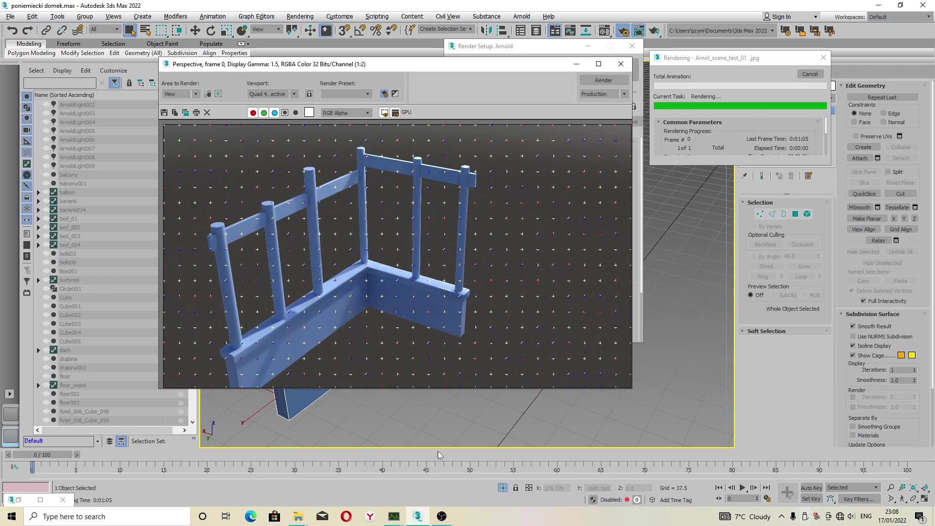
Return to the rendered frame window, inspect the finished GPU render up close, and close the window.
mouse_move(298, 516)
left_click(256, 480)
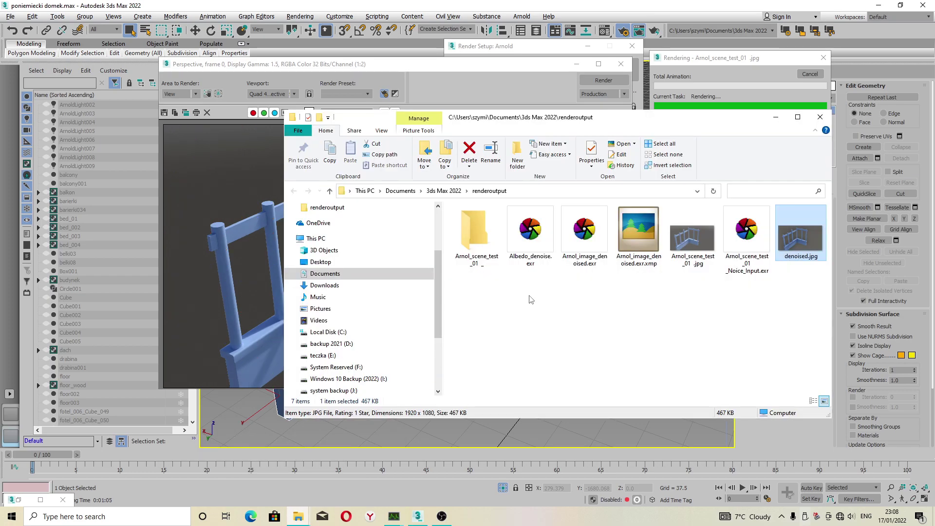
left_click(236, 240)
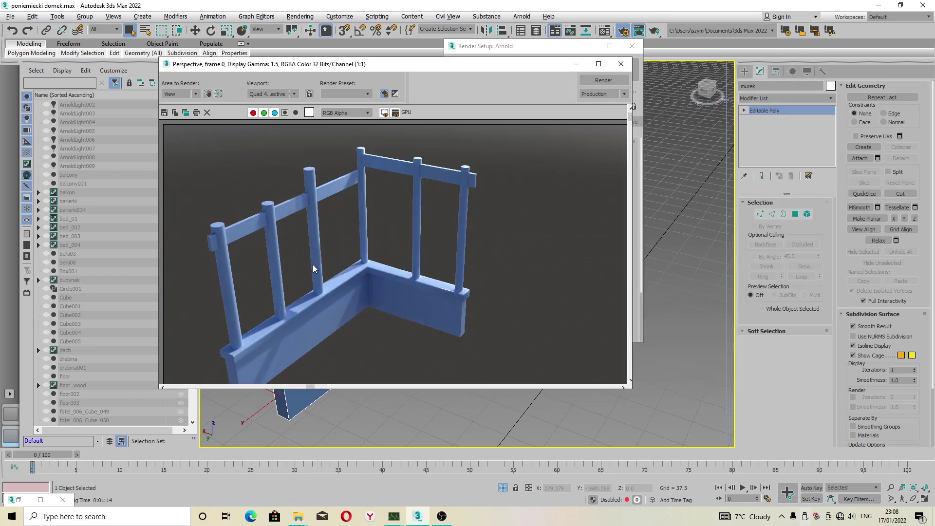
scroll(312, 266, "up", 2)
scroll(386, 286, "down", 1)
scroll(386, 286, "down", 2)
scroll(391, 237, "up", 3)
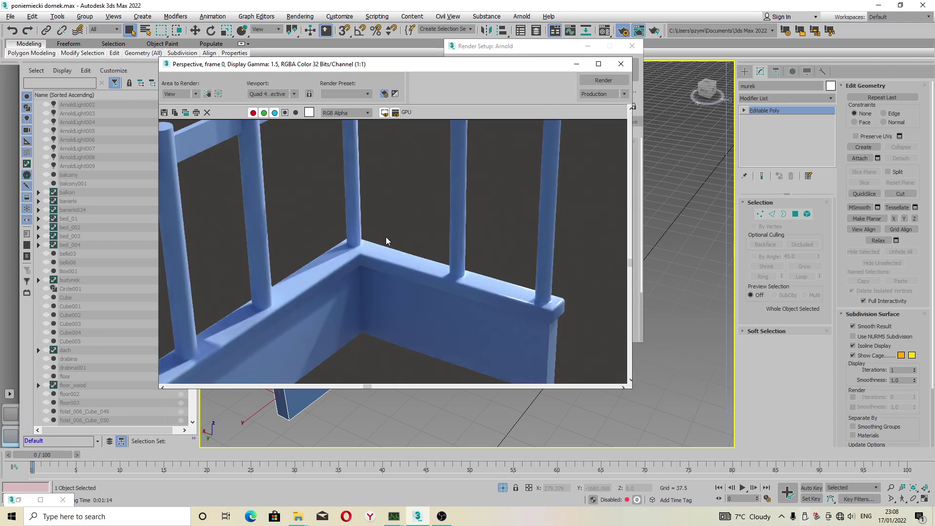
scroll(369, 244, "down", 1)
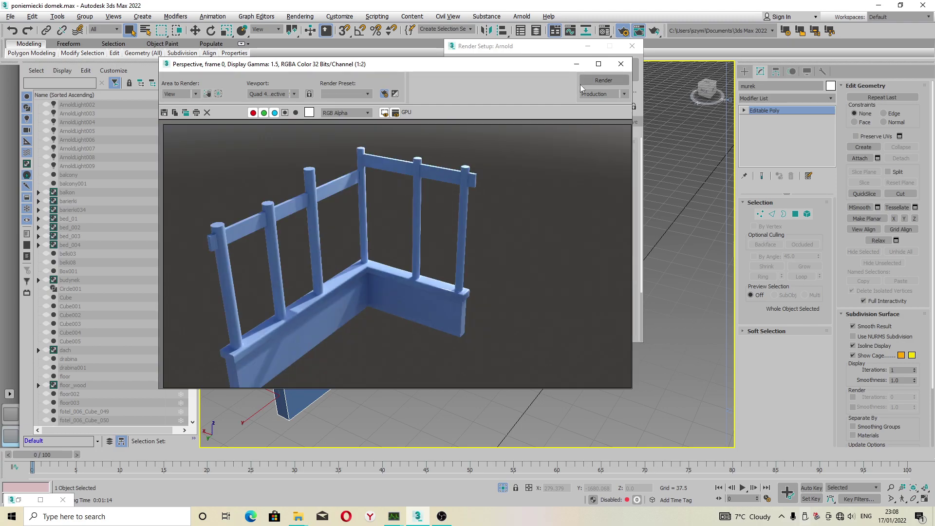
left_click(621, 64)
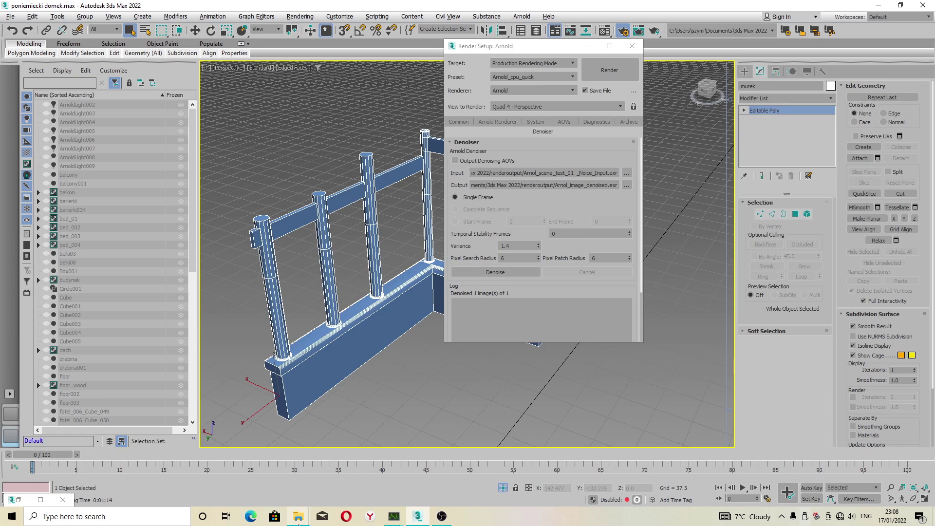
Open Arnol_scene_test_01 .jpg from the renderoutput folder, inspect it at several magnifications, and close the viewer and folder.
mouse_move(295, 521)
left_click(372, 480)
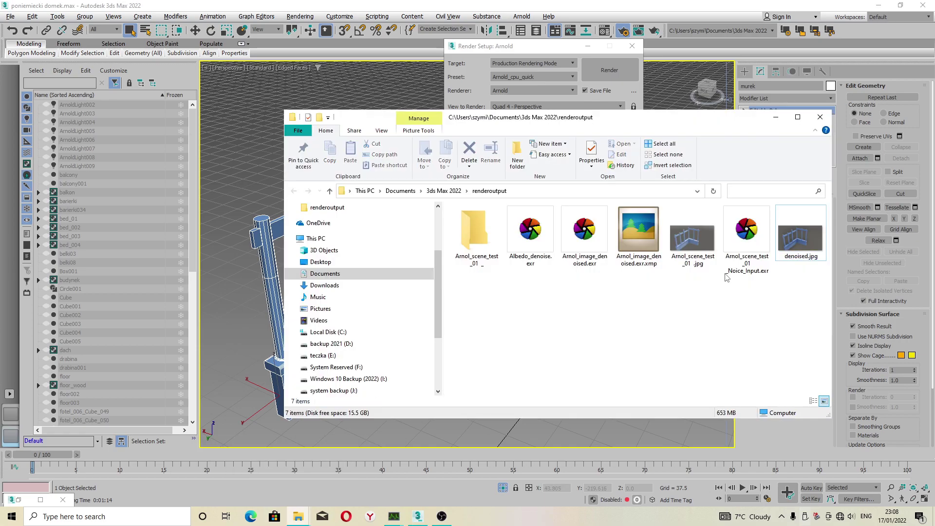
double_click(694, 236)
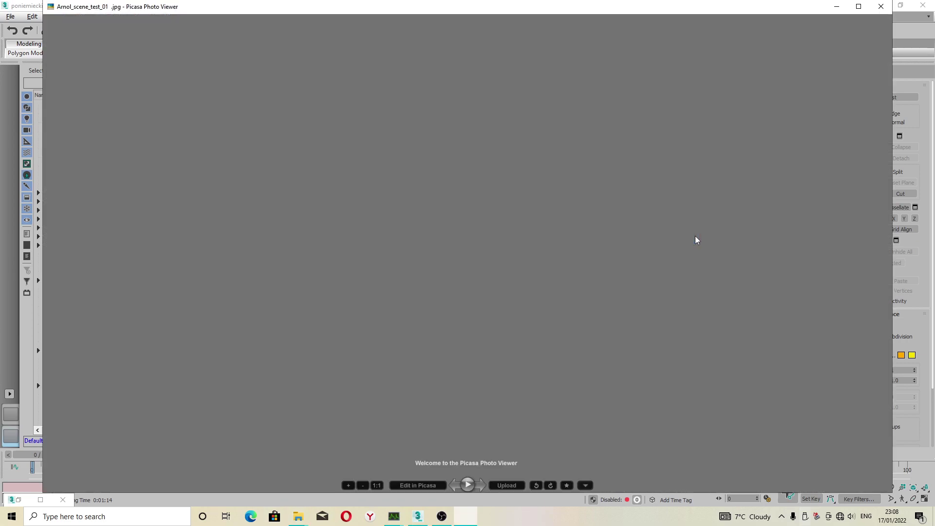
scroll(356, 263, "up", 2)
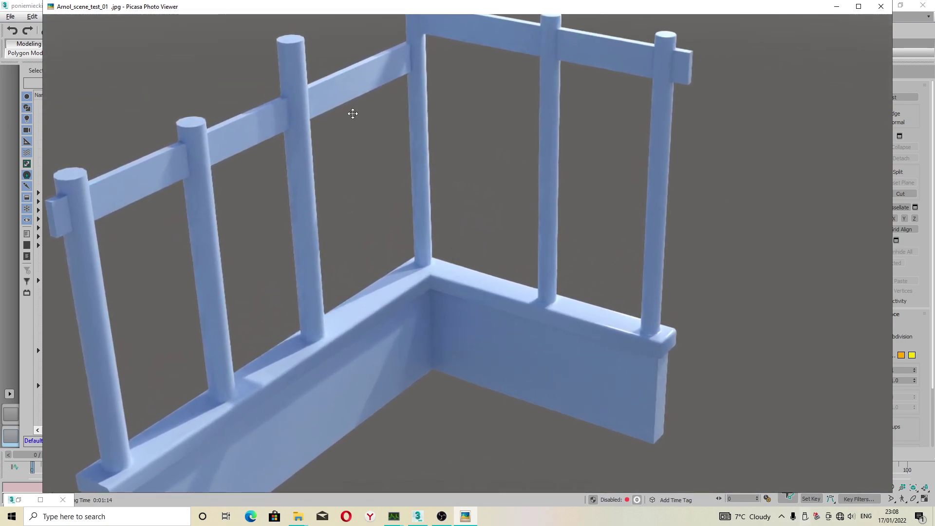
scroll(320, 192, "down", 3)
scroll(468, 276, "up", 3)
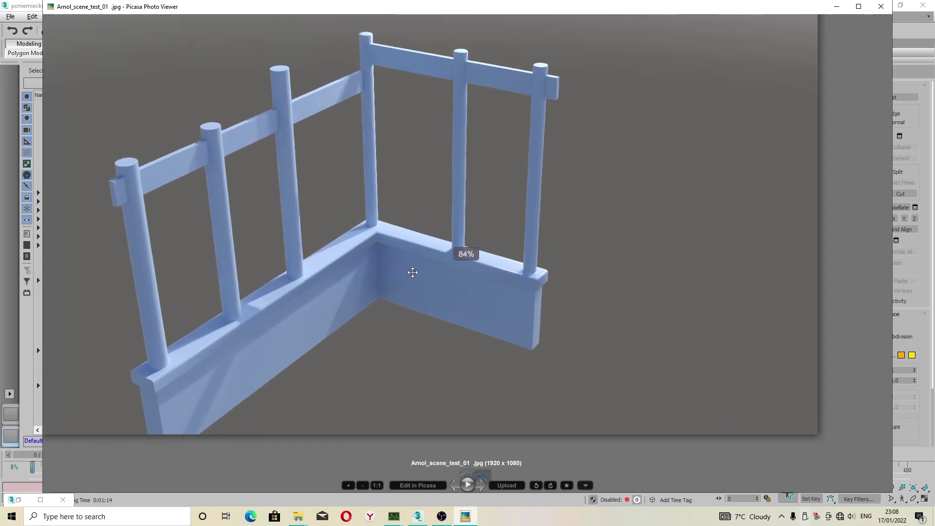
scroll(403, 268, "down", 2)
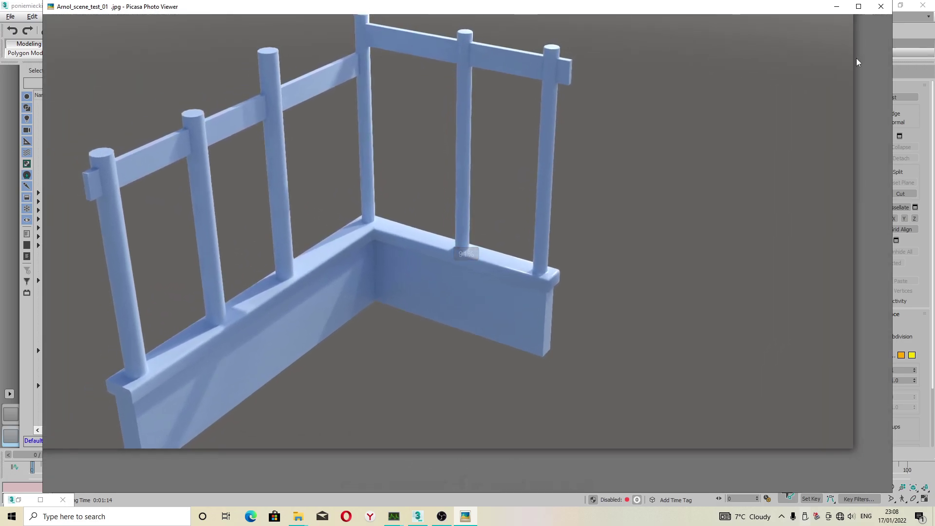
left_click(881, 6)
left_click(820, 117)
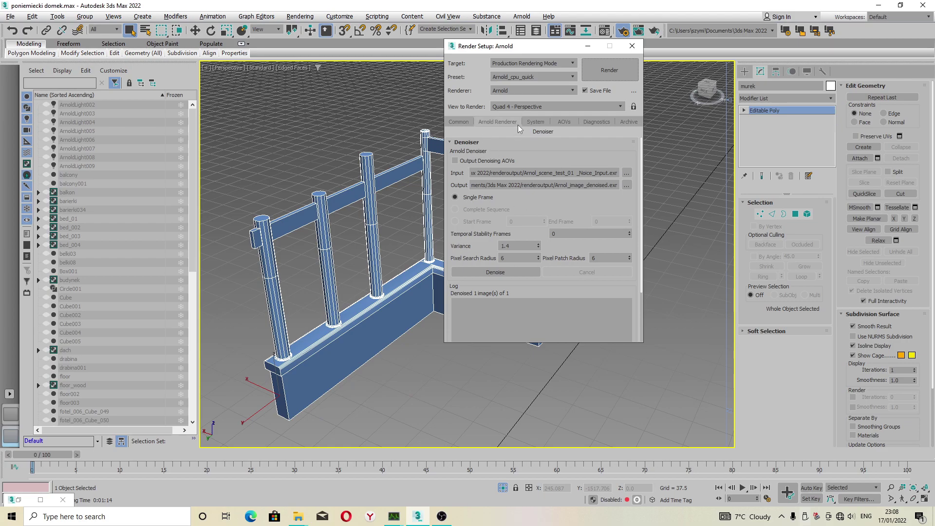
Open the AOVs manager and set its wizard to separate component AOVs instead of All In One File, with light groups enabled.
left_click(562, 121)
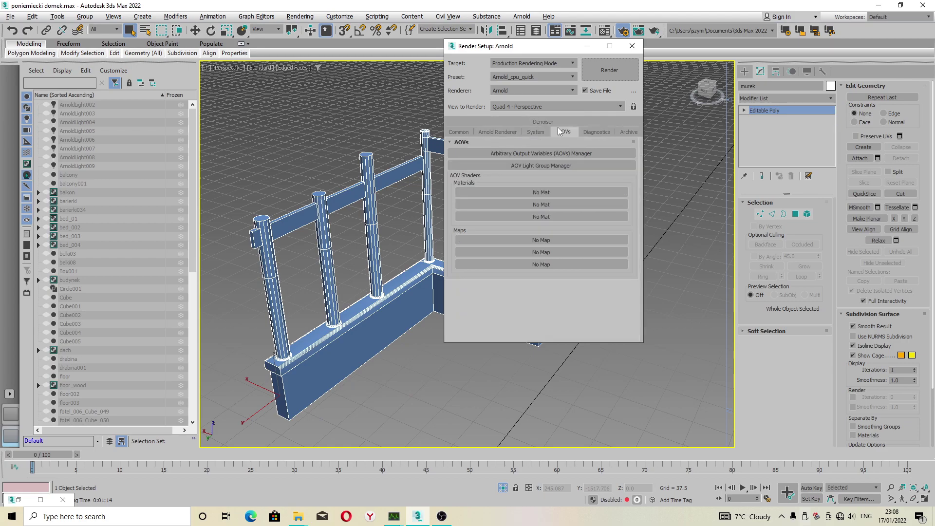
left_click(522, 155)
left_click(521, 153)
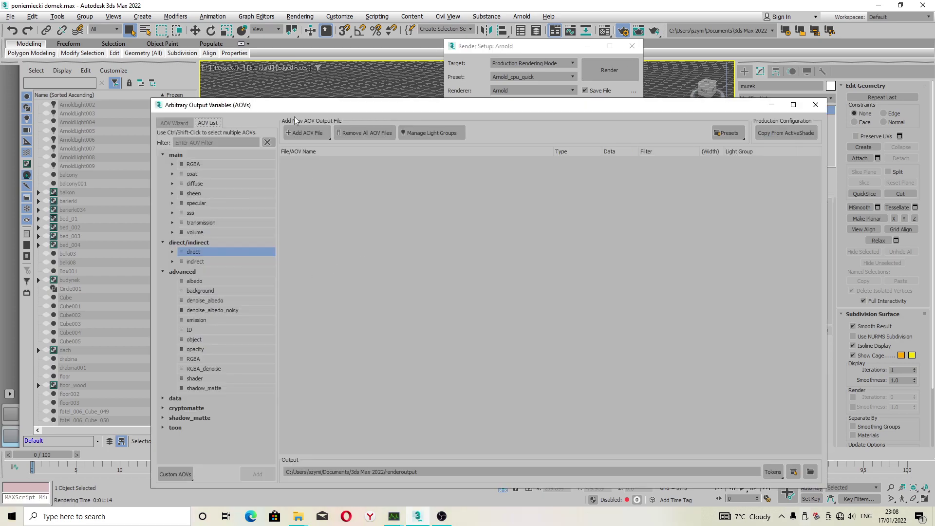
left_click_drag(374, 104, 313, 65)
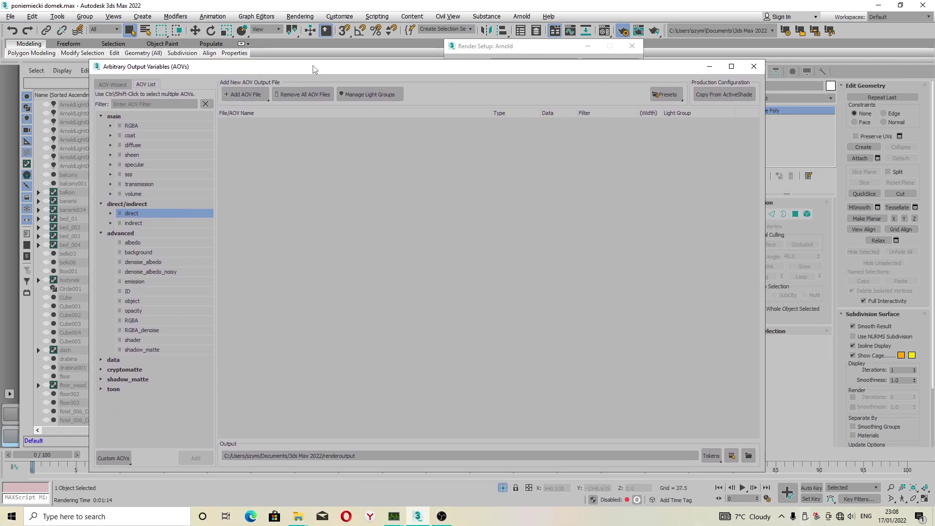
left_click(105, 85)
left_click(107, 109)
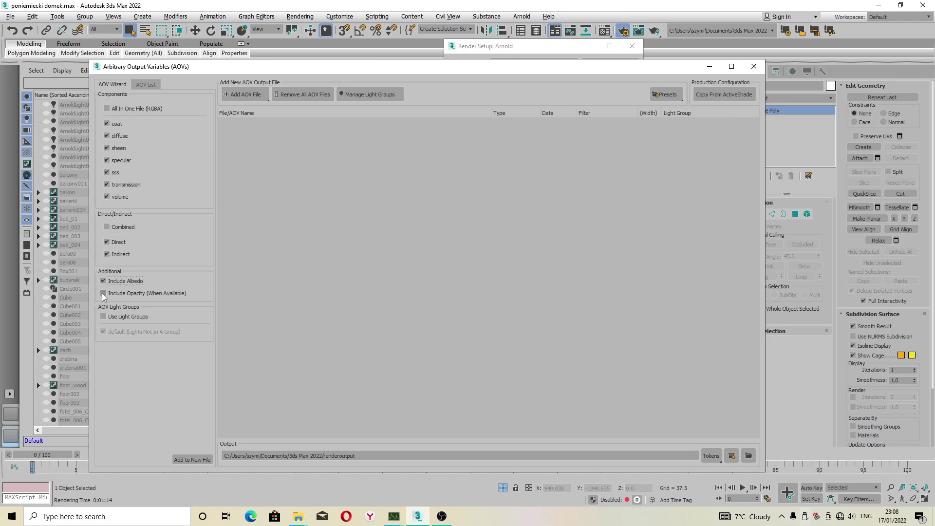
left_click(104, 317)
Add an AOV file through the EXR Wizard with separate components, separate direct and indirect lighting, and light groups enabled.
left_click(267, 98)
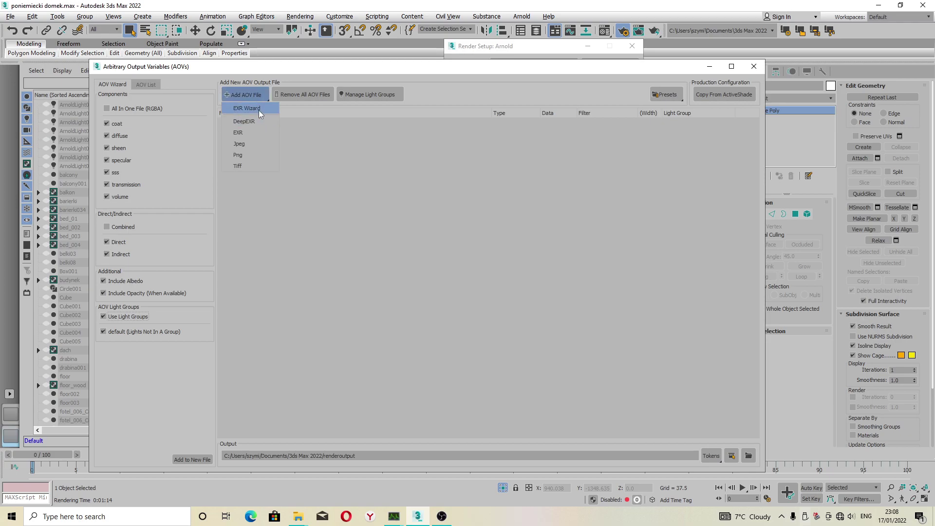
left_click(259, 109)
left_click(372, 190)
left_click(429, 192)
left_click(507, 189)
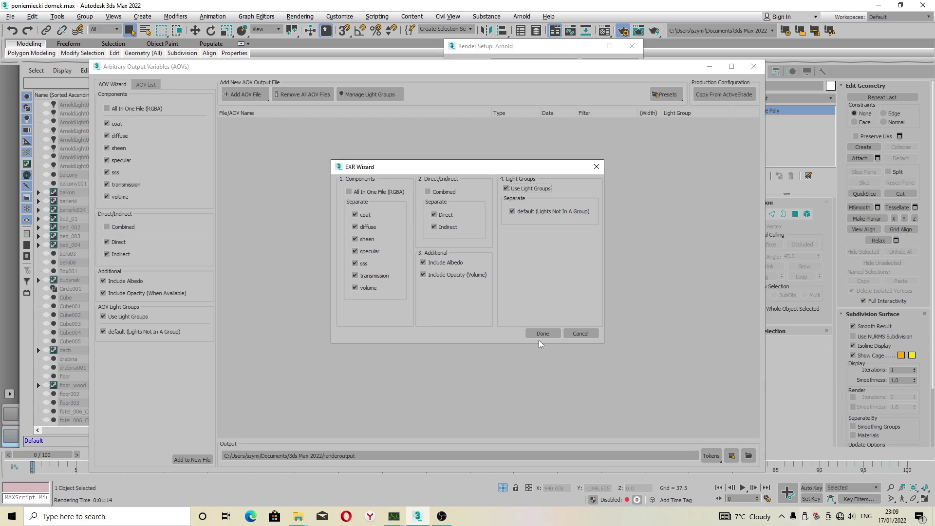
left_click(540, 334)
left_click(256, 126)
left_click(256, 126)
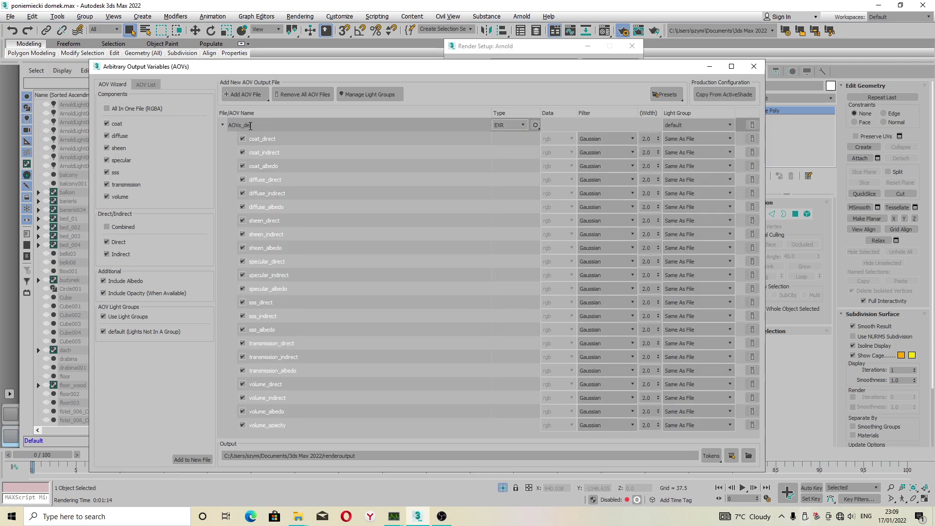
key("Return")
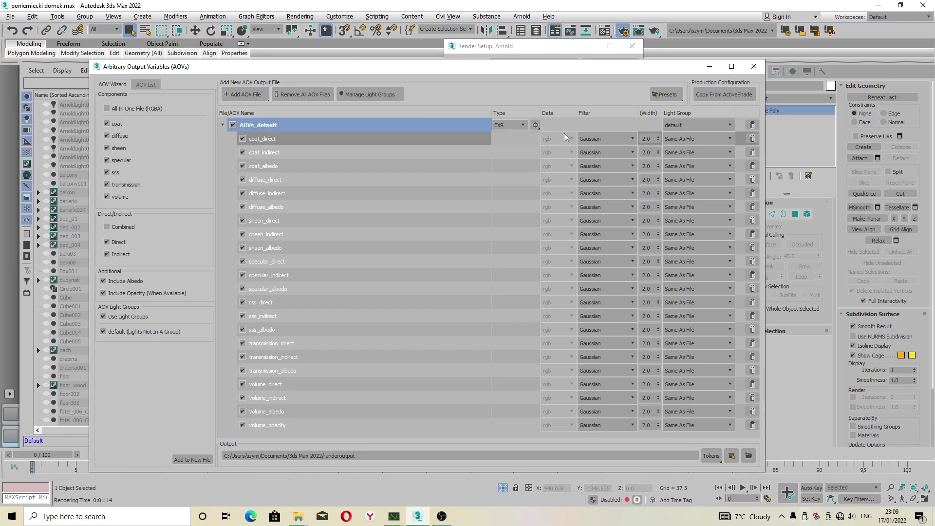
Choose zip compression in the EXR options of the AOVs_default file.
left_click(536, 125)
left_click(589, 141)
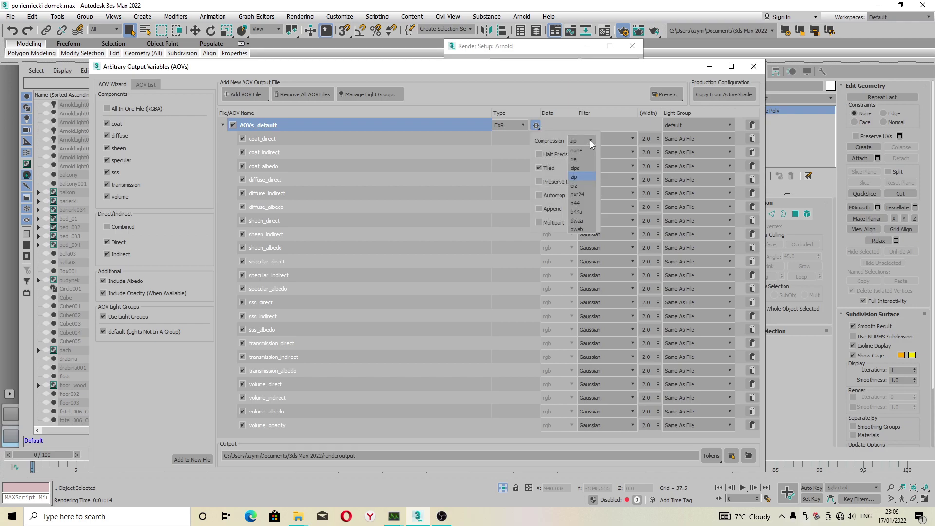
left_click(584, 177)
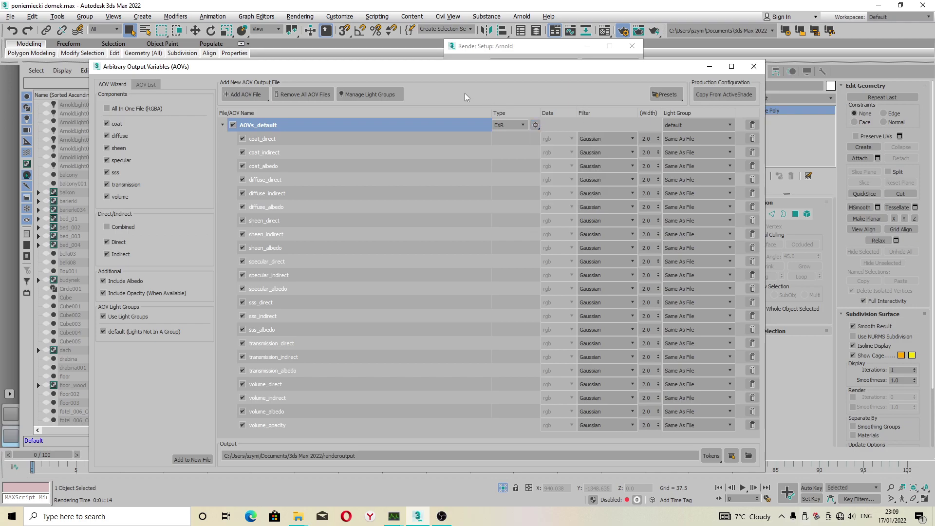
Add the advanced RGBA, RGBA_denoise, denoise_albedo_noisy and denoise_albedo AOVs to the AOVs_default file.
left_click(145, 84)
left_click(130, 213)
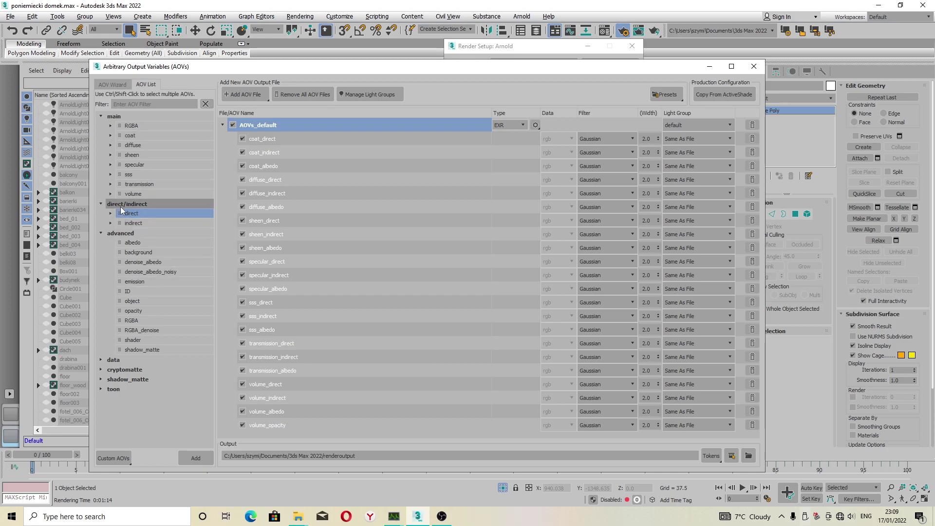
left_click_drag(130, 321, 287, 127)
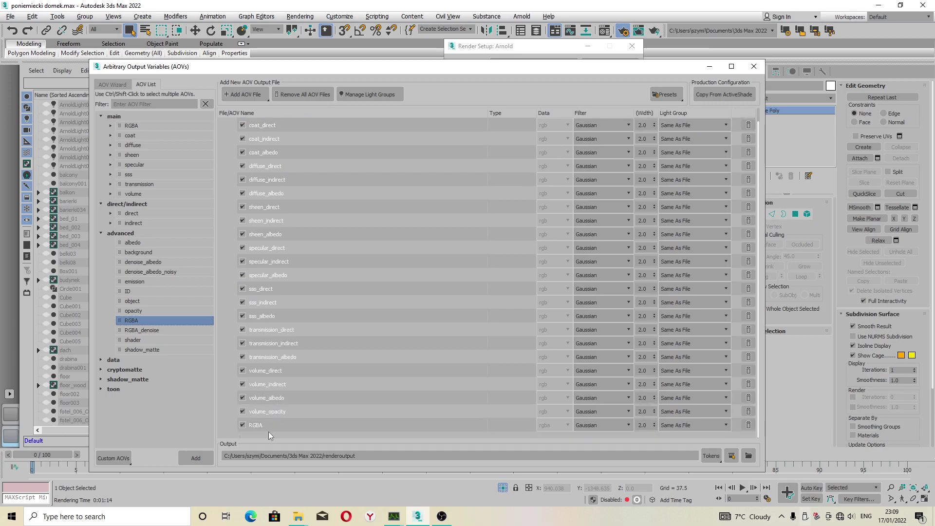
left_click_drag(143, 330, 282, 121)
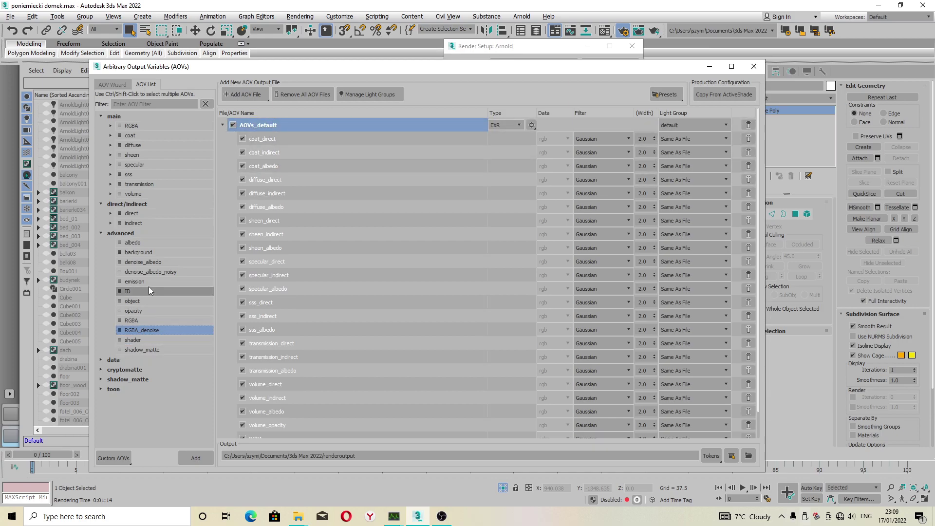
left_click(148, 273)
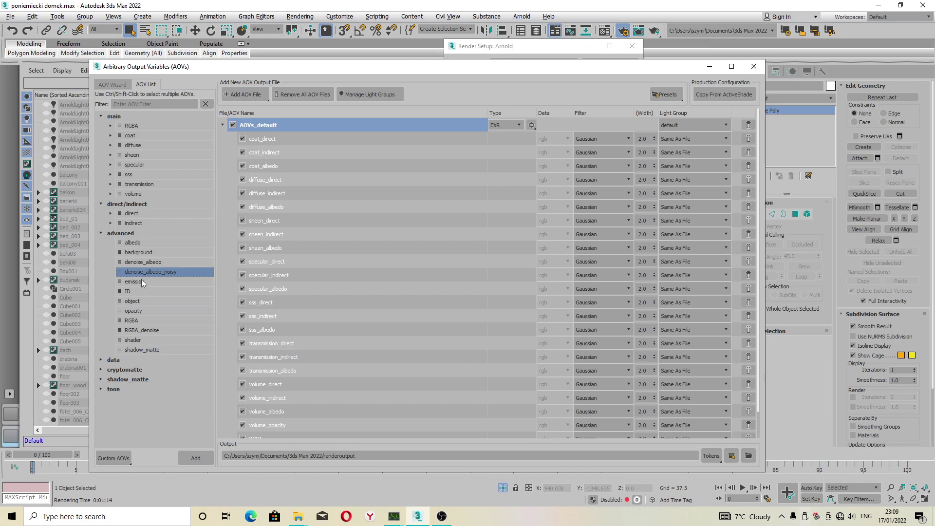
left_click_drag(156, 271, 285, 124)
left_click(153, 262)
left_click_drag(150, 263, 280, 122)
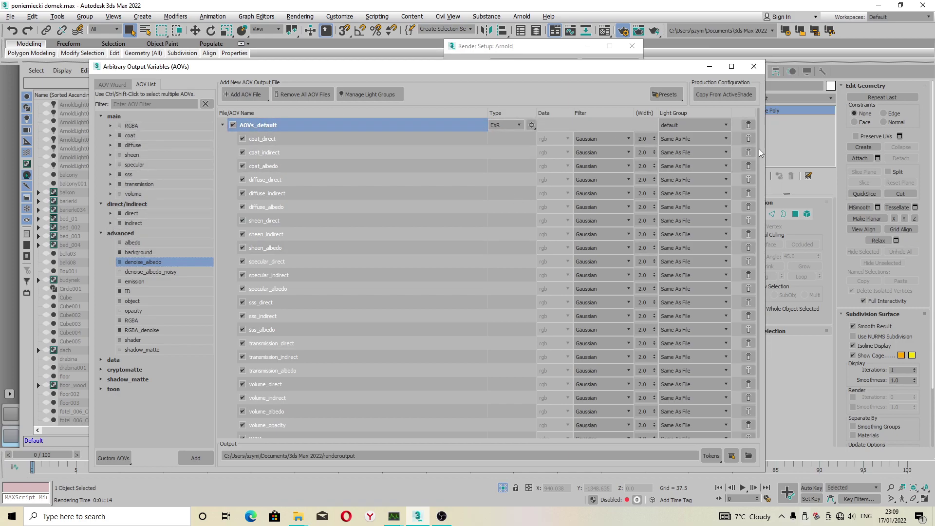
scroll(761, 267, "down", 2)
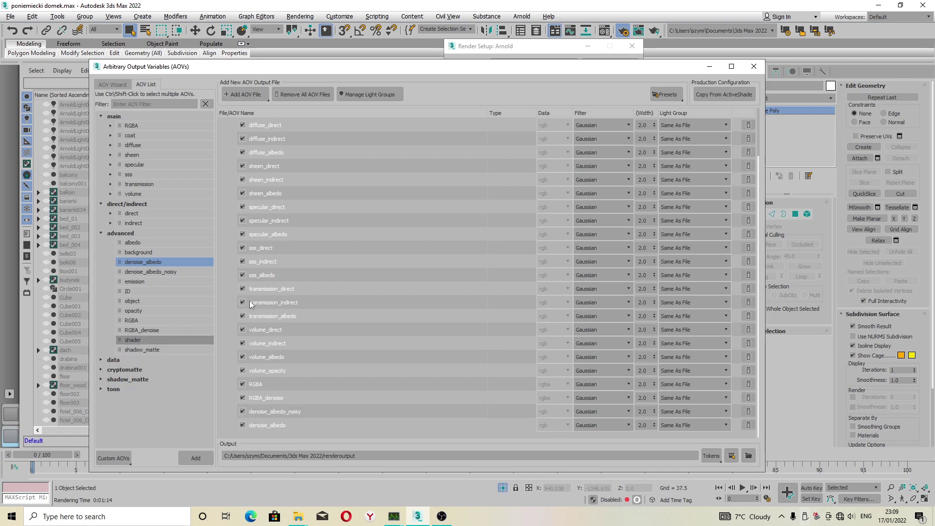
Open the AOV output folder renderoutput, delete the previous render files in it, and minimize the folder window.
left_click(672, 96)
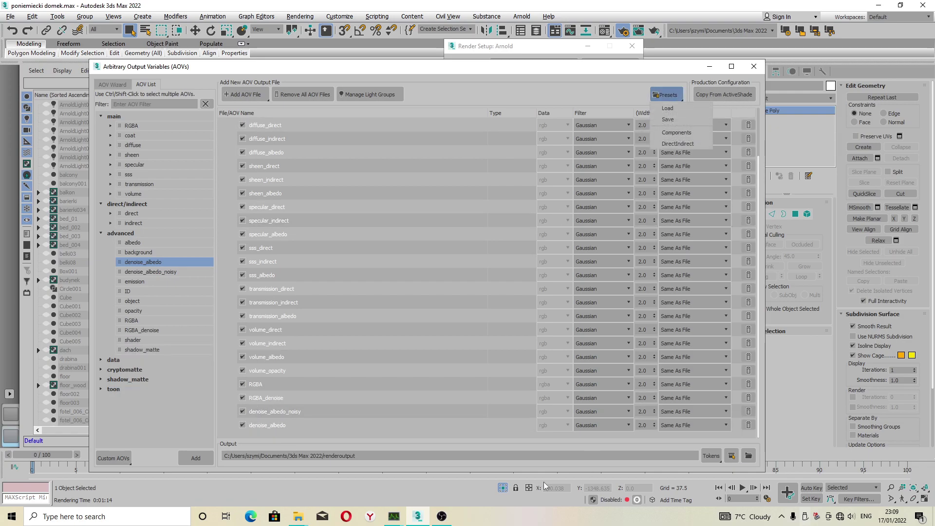
left_click(748, 455)
left_click_drag(452, 225, 829, 251)
left_click(469, 152)
left_click(775, 117)
Enable Output Denoising AOVs in the Arnold denoiser settings, and check the input file selection without changing it.
left_click(517, 47)
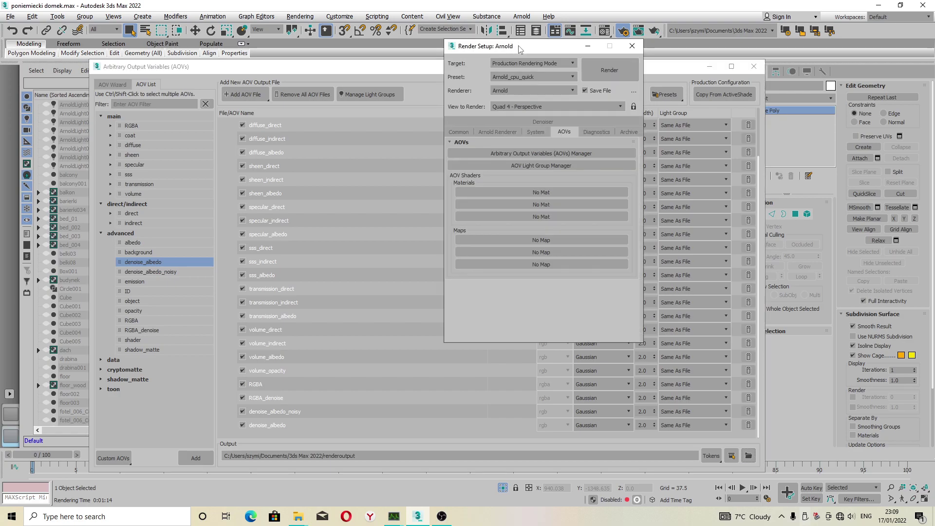
left_click(550, 121)
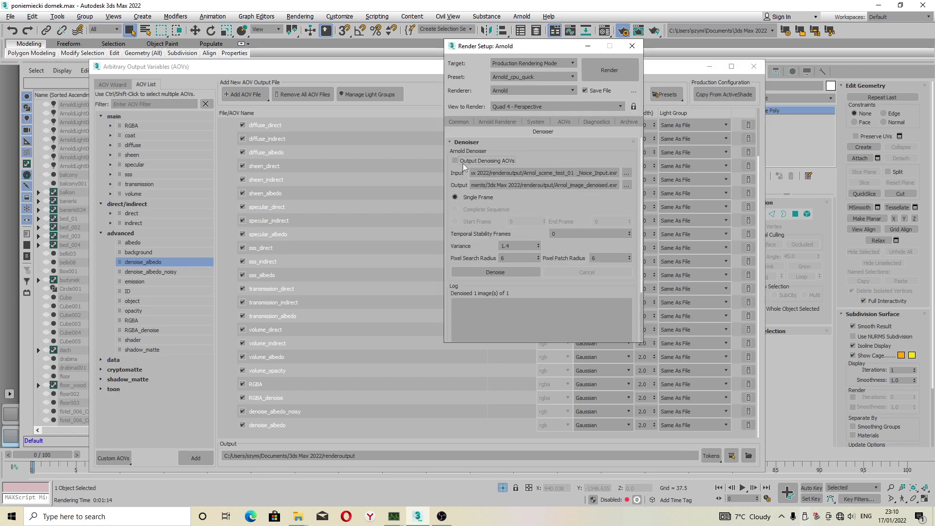
left_click(455, 161)
left_click(626, 173)
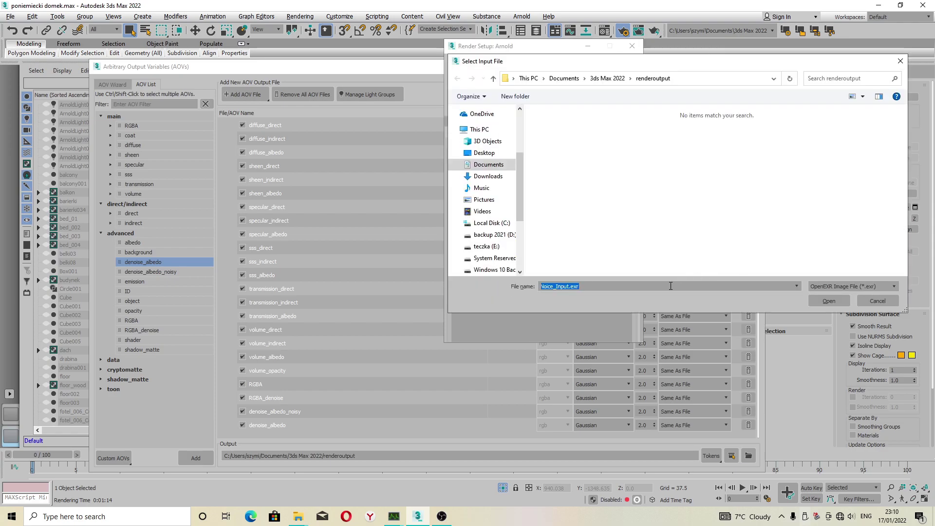
left_click(876, 301)
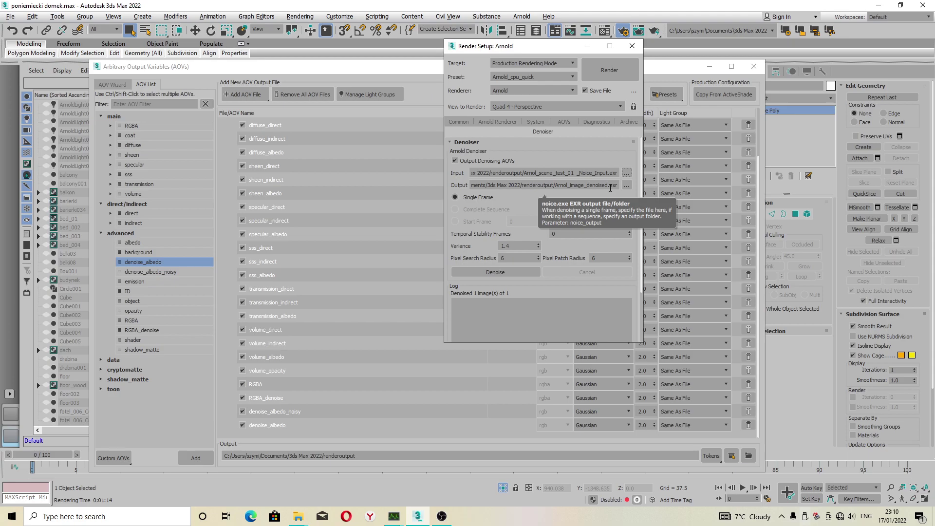
Set the denoiser's output file to Arnold_before_denoise.exr in the renderoutput folder.
left_click(627, 185)
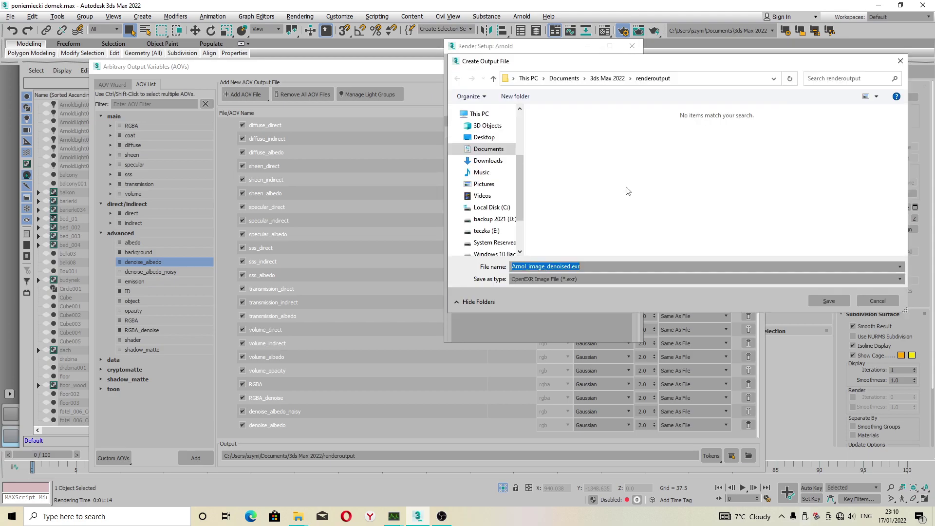
left_click(574, 266)
left_click_drag(548, 267, 522, 267)
key("BackSpace")
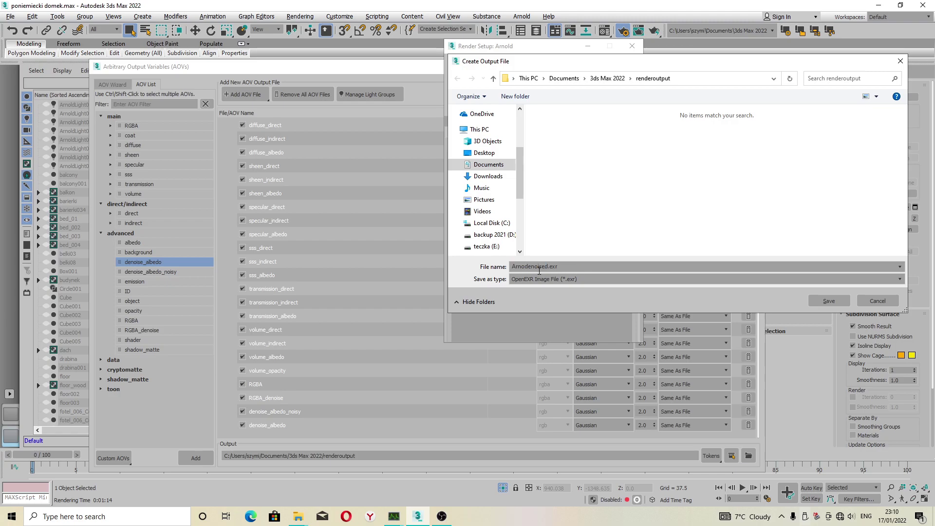
type("ld_")
left_click_drag(556, 267, 534, 266)
type("befor")
left_click(828, 301)
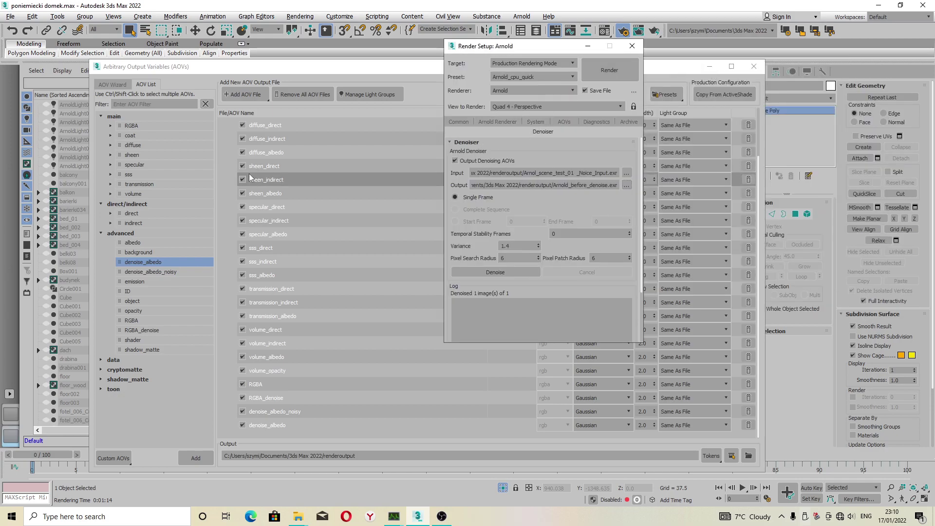
Minimize the AOVs manager, set the render device to CPU, and start rendering the perspective view.
left_click(706, 68)
left_click(707, 68)
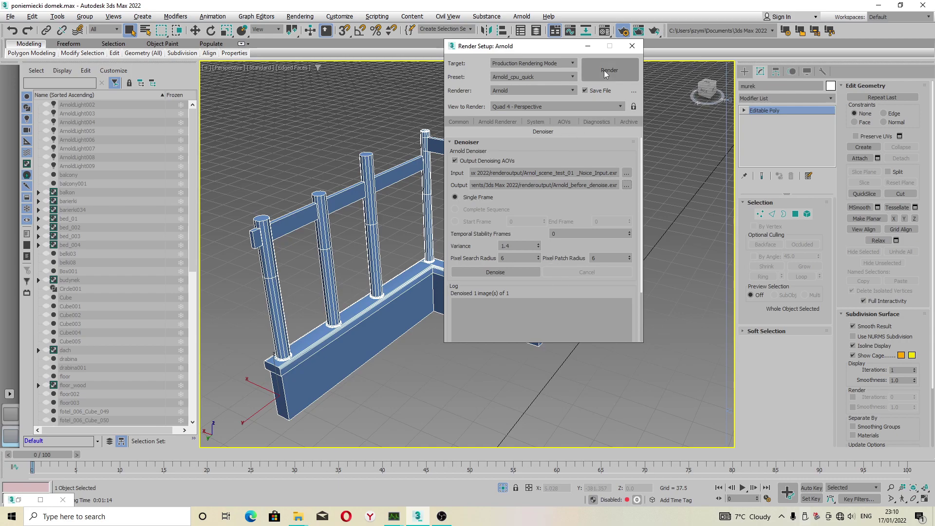
left_click(535, 122)
left_click(533, 213)
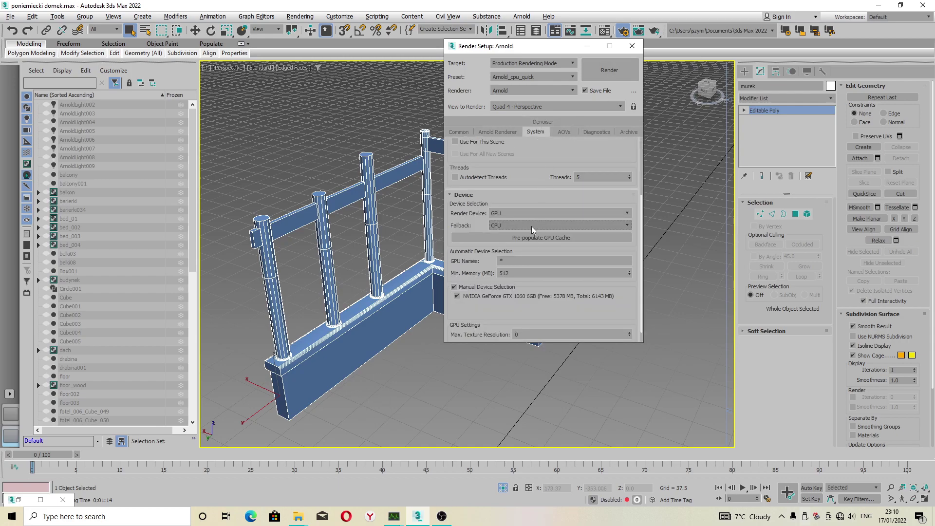
left_click(505, 223)
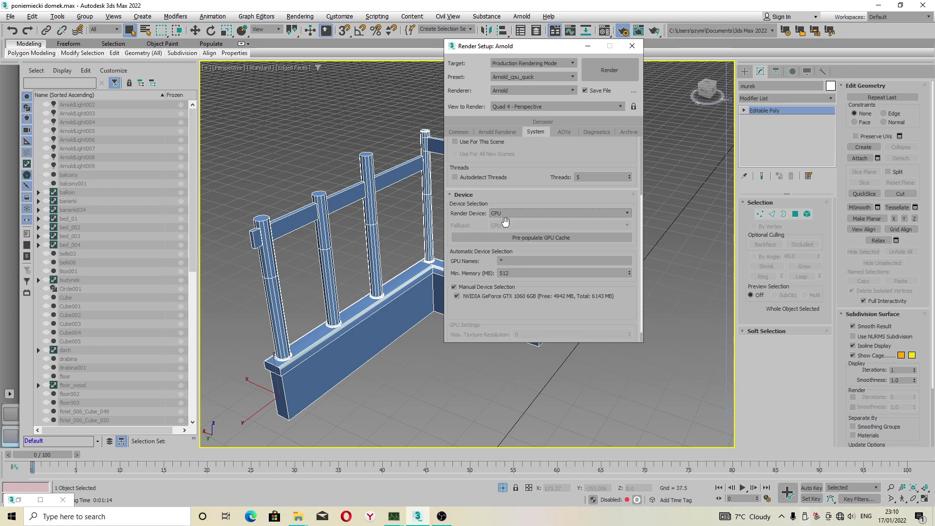
scroll(526, 185, "down", 1)
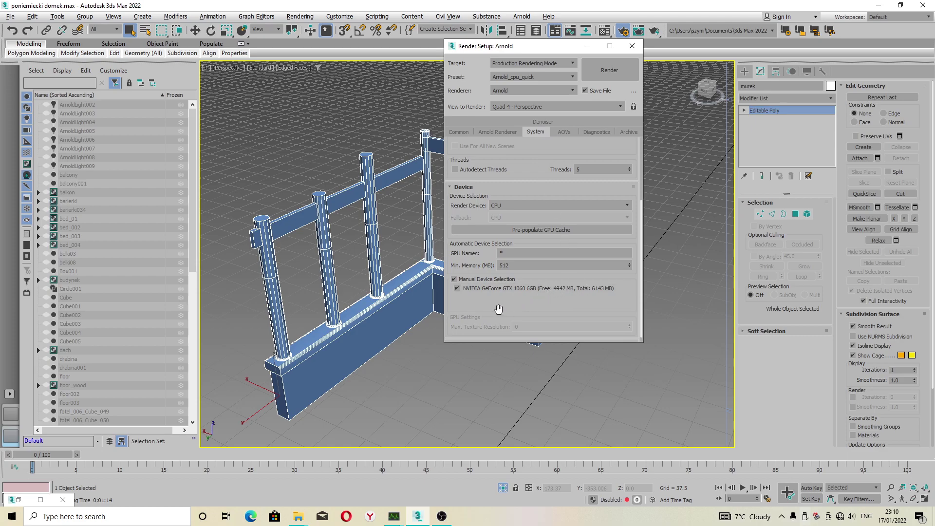
scroll(501, 297, "down", 1)
left_click_drag(503, 285, 526, 214)
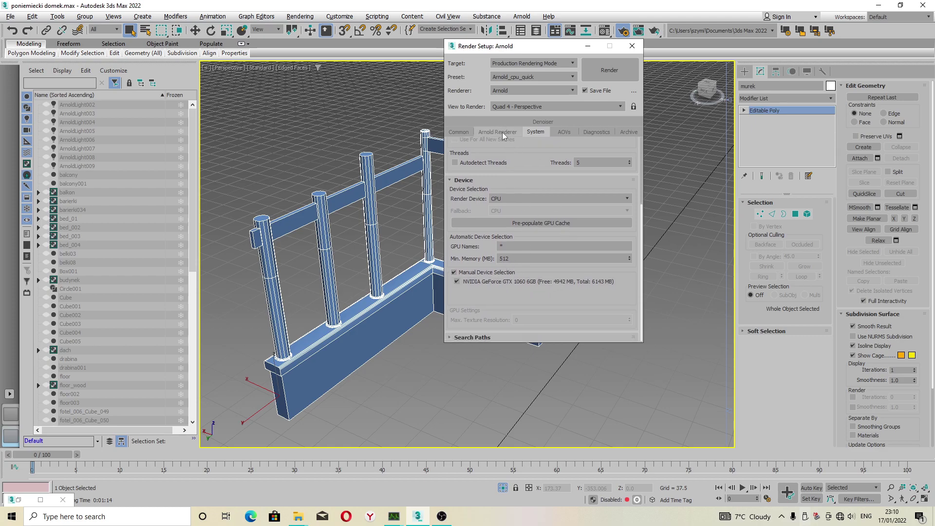
left_click(594, 76)
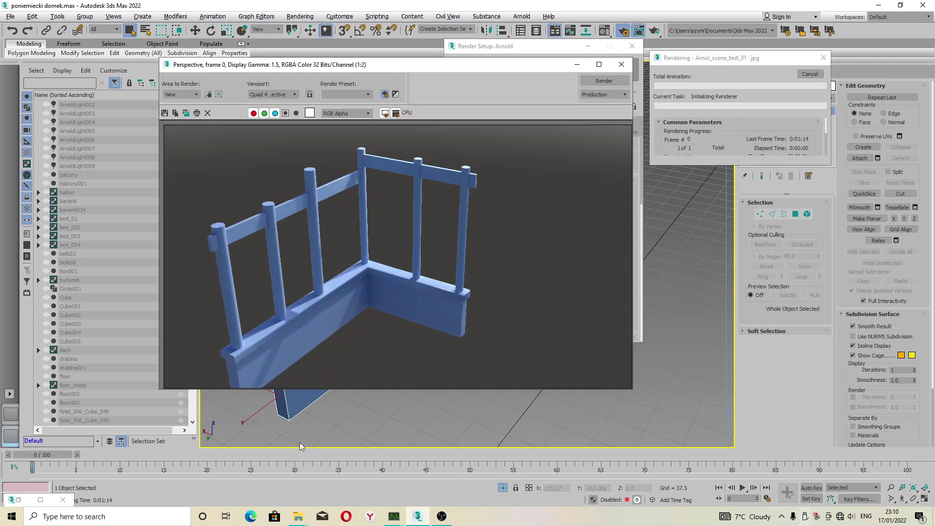
Check the renderoutput folder for new files during the render, and cancel the render, closing its frame window.
mouse_move(298, 516)
left_click(363, 467)
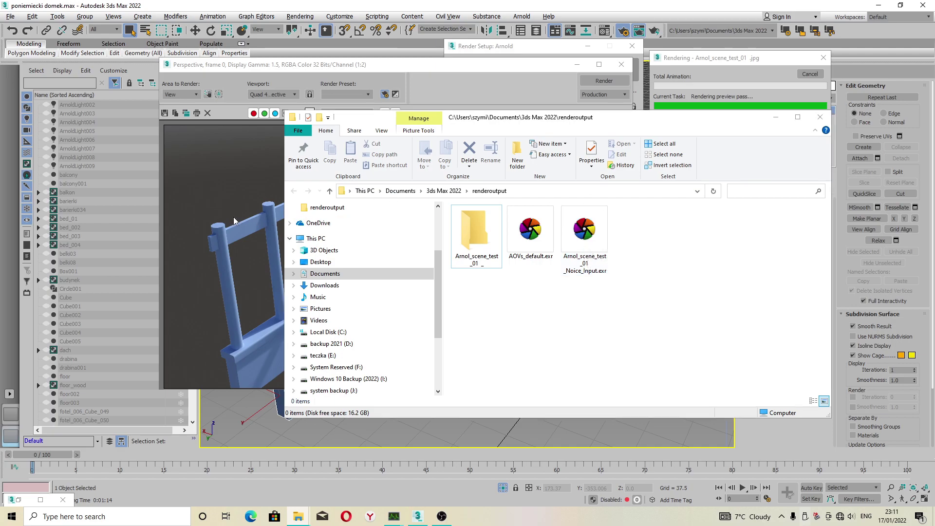
left_click(776, 118)
left_click(809, 74)
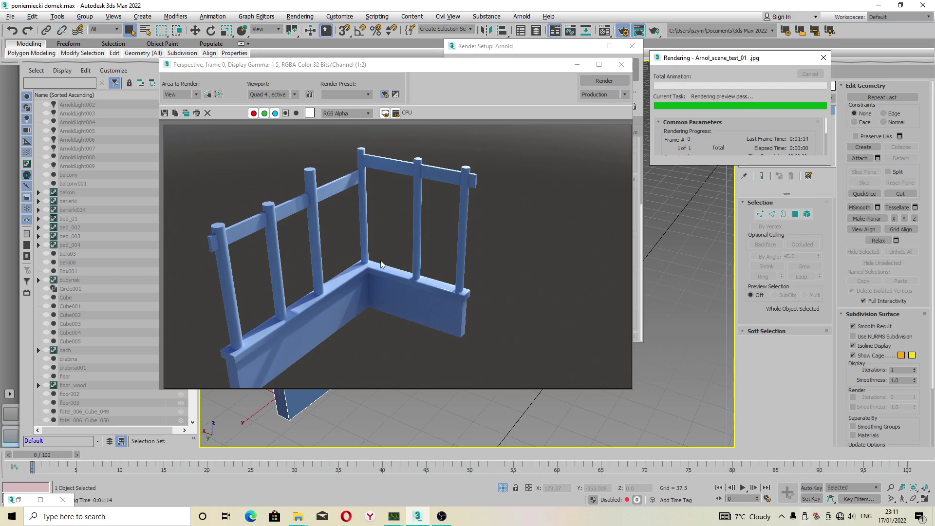
left_click(621, 64)
Return to the renderoutput folder, check the details of the Arnol_scene_test_01 _Noice_Input.exr file, and minimize the folder window.
mouse_move(298, 516)
left_click(353, 467)
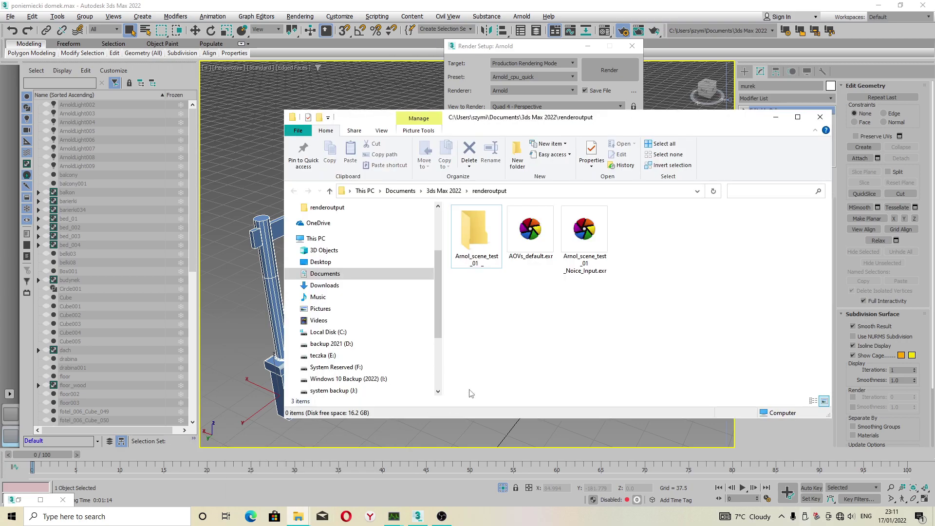
left_click(575, 248)
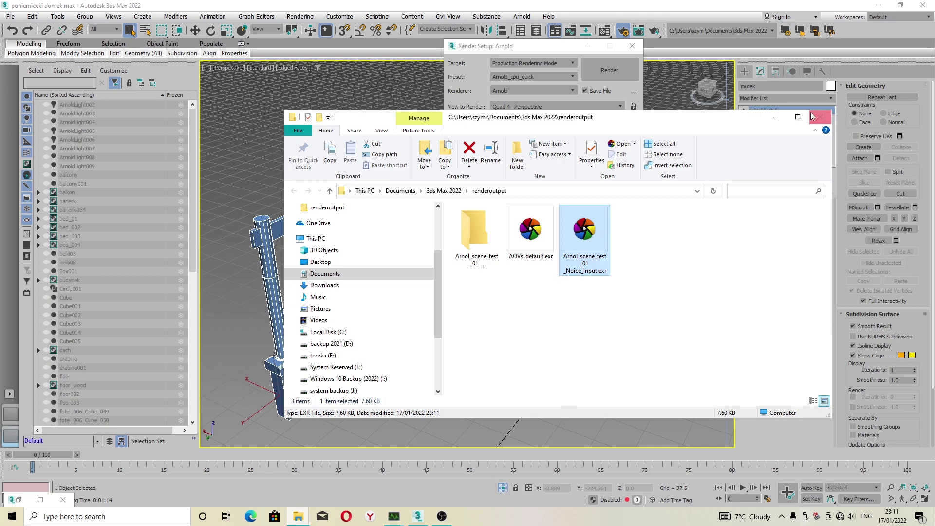
left_click(776, 116)
left_click(442, 516)
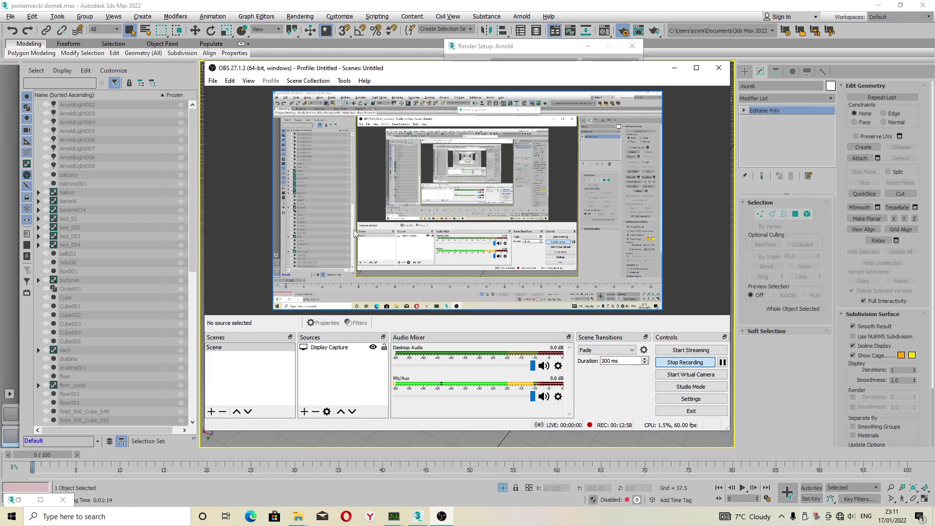
Minimize the recorder and Render Setup windows, and end the isolation of the murek object to bring back the full scene.
left_click(675, 68)
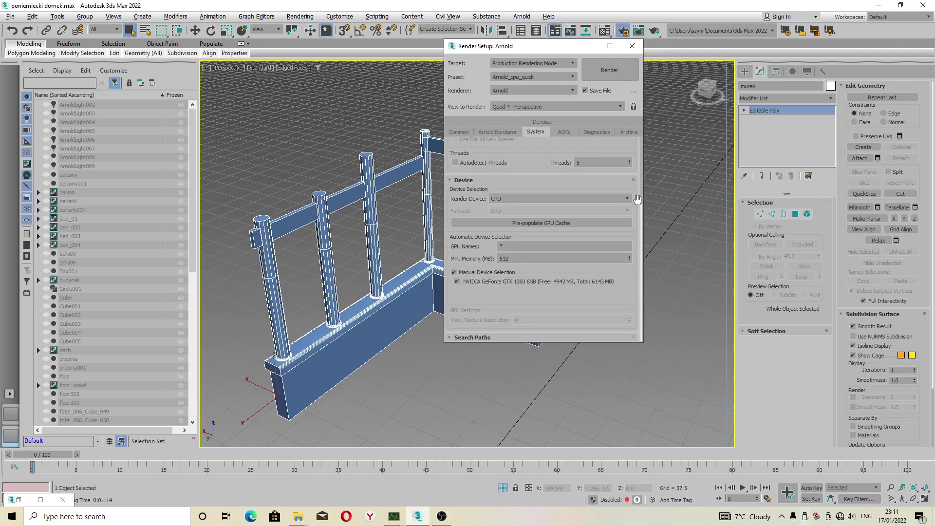
left_click(587, 46)
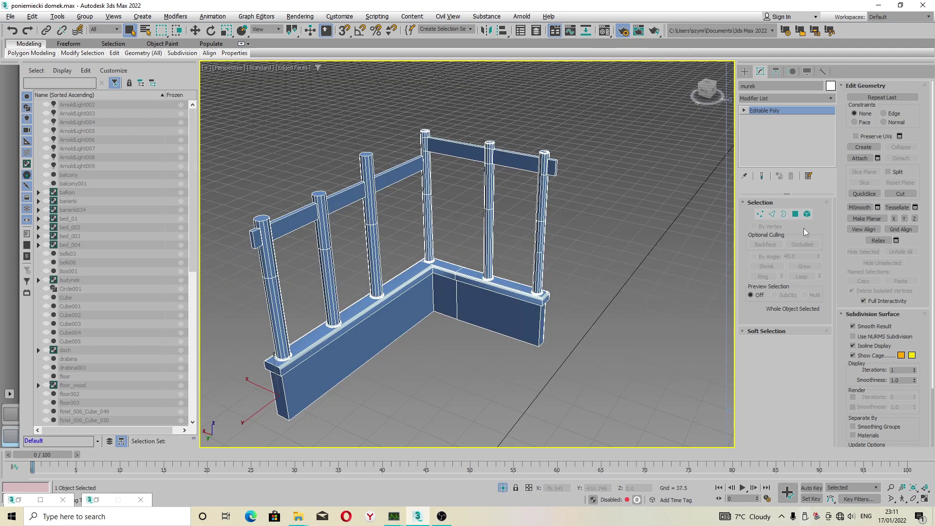
right_click(393, 176)
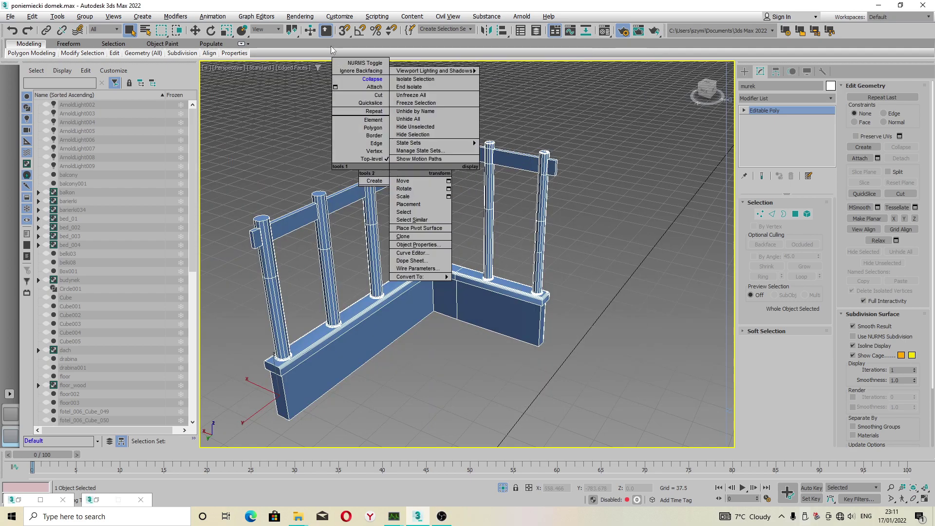
left_click(416, 86)
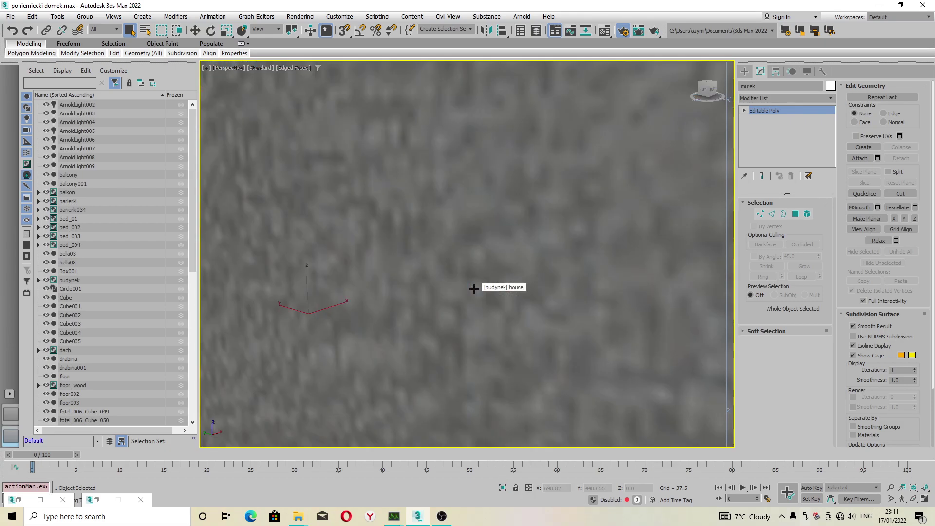
Raise the perspective viewport's near clipping distance until the walls and posts blocking the room with the wooden chairs are cut away.
left_click_drag(729, 411, 729, 405)
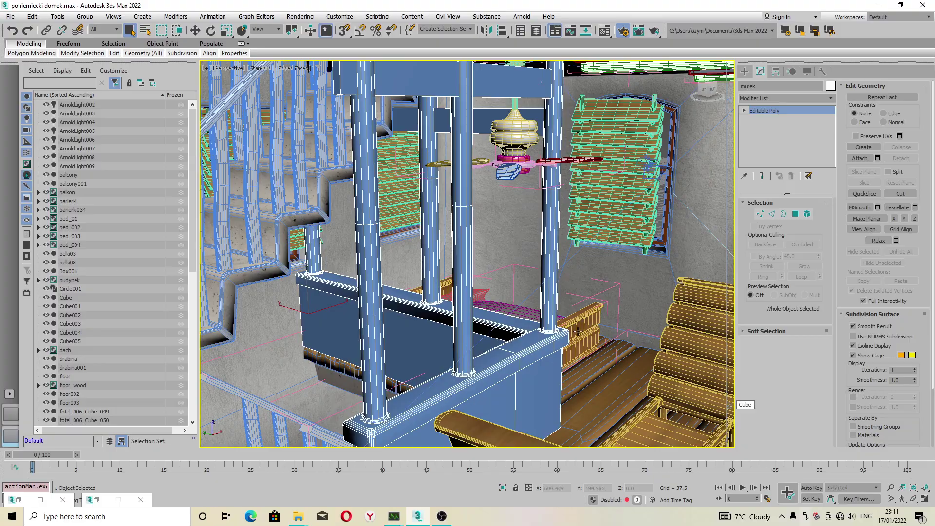
scroll(577, 332, "up", 2)
middle_click_drag(577, 332, 375, 211)
scroll(419, 239, "down", 3)
middle_click_drag(457, 258, 507, 314)
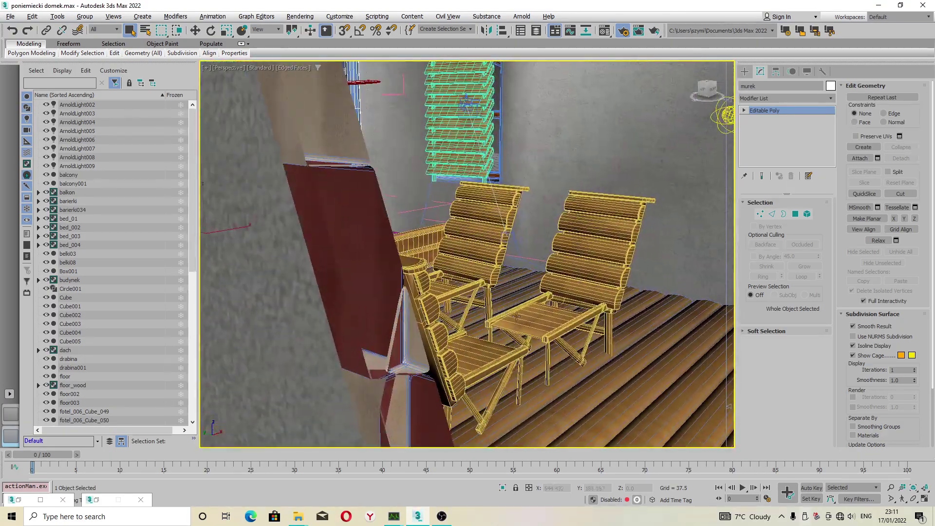
left_click_drag(729, 408, 730, 404)
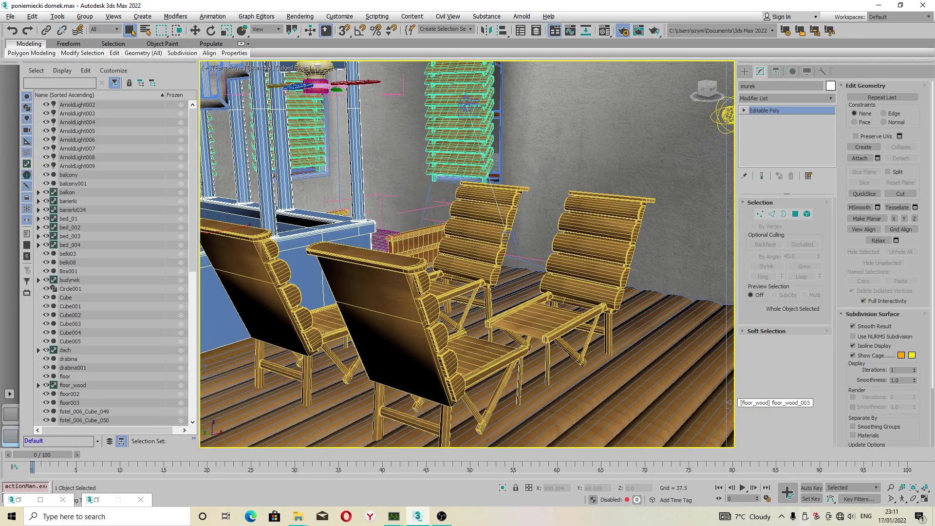
Examine the furnished room from several sides, the house exterior, and the three lit windows on the gable wall.
scroll(589, 317, "down", 2)
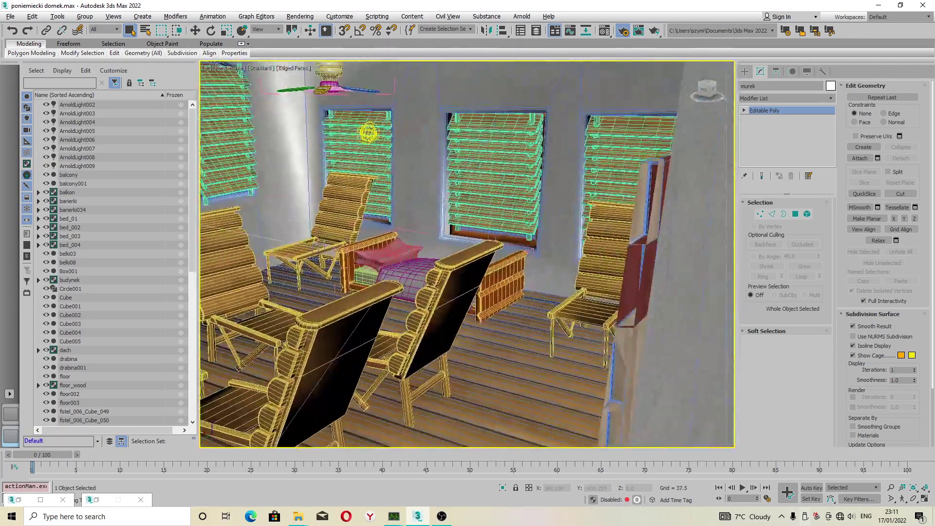
middle_click_drag(430, 284, 606, 283, "alt")
scroll(549, 295, "down", 3)
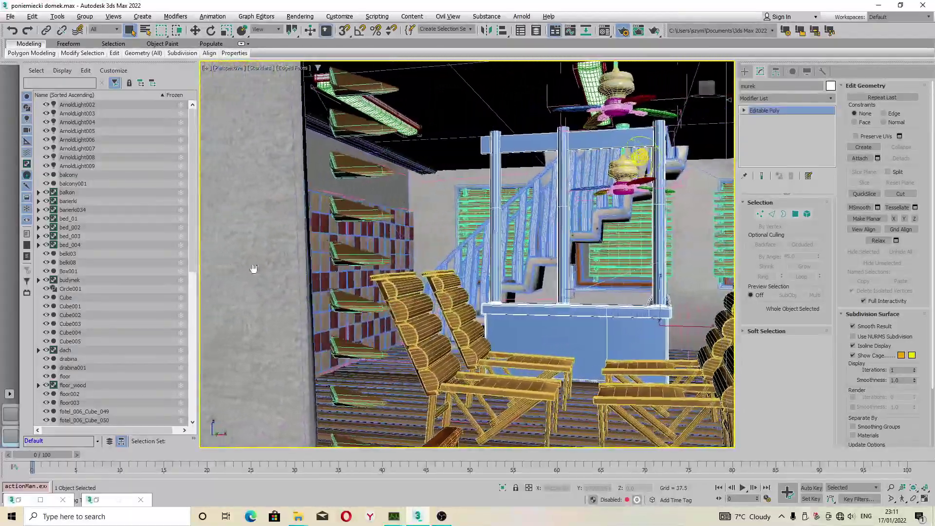
middle_click_drag(253, 268, 261, 269)
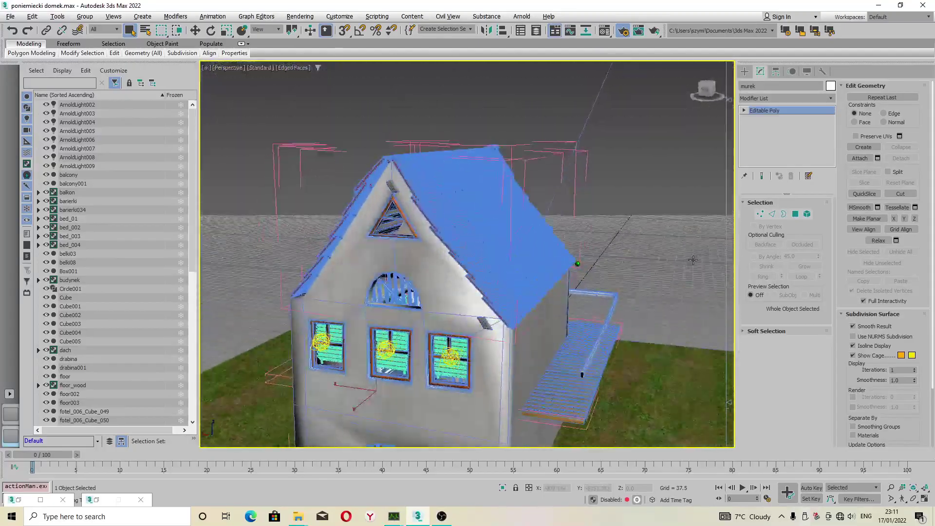
middle_click_drag(692, 260, 566, 295, "alt")
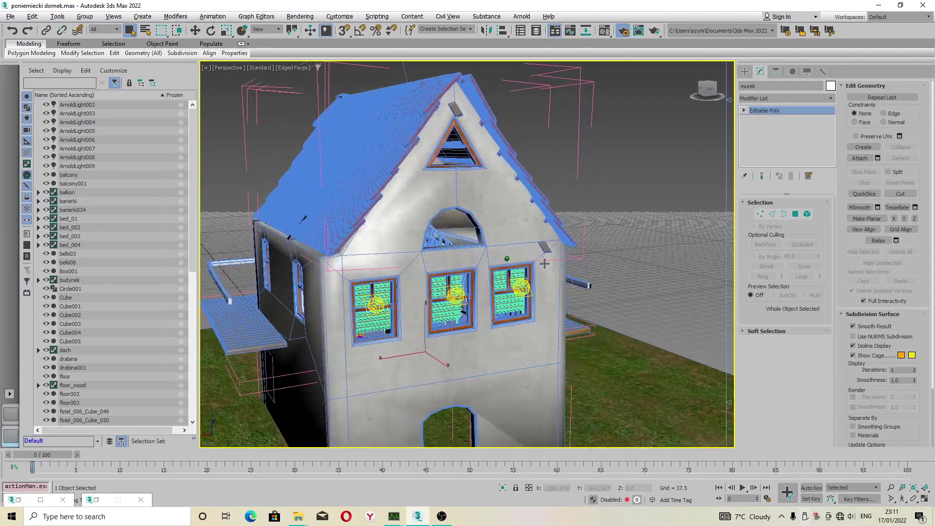
scroll(466, 266, "up", 5)
scroll(466, 266, "down", 5)
middle_click_drag(466, 266, 516, 286, "alt")
scroll(514, 285, "up", 7)
scroll(514, 286, "down", 3)
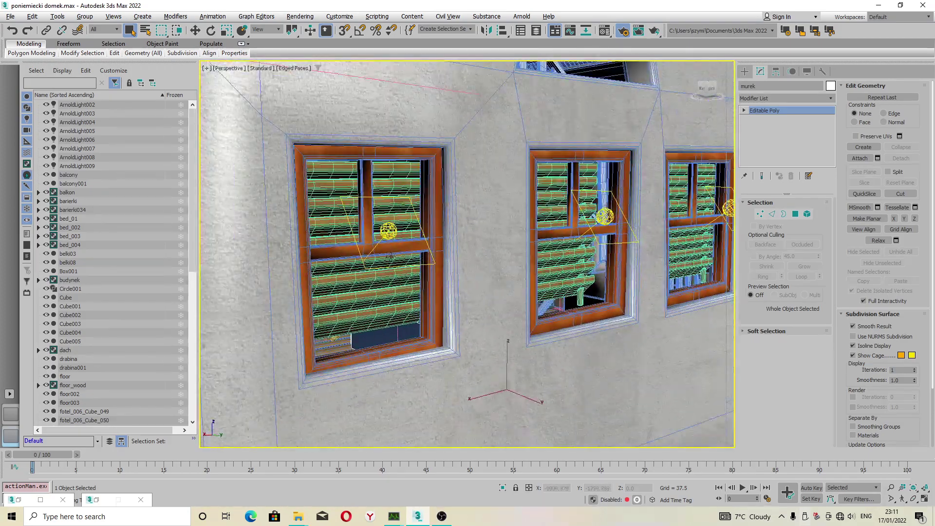
Select the blinds in the gable-wall window closest to the house corner and inspect the windows with their lights.
left_click(390, 288)
scroll(636, 295, "down", 5)
middle_click_drag(635, 296, 520, 302, "alt")
scroll(533, 300, "up", 3)
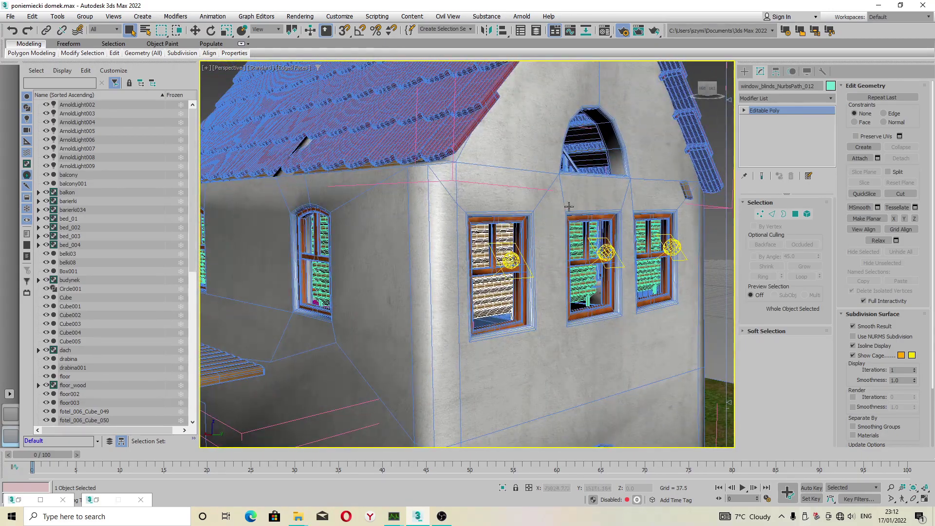